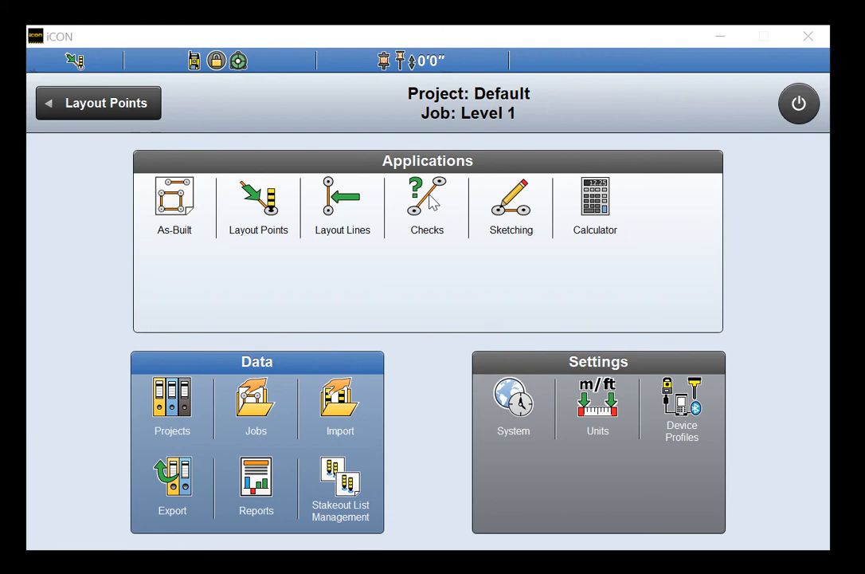
Launch the Checks application from the iCON home screen
click(428, 200)
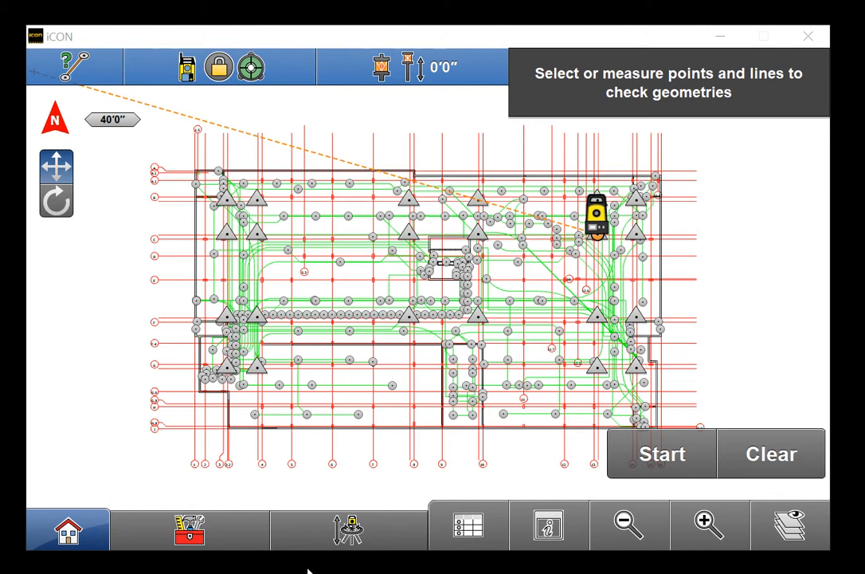
Bring up the check tools list from the toolbox on the bottom bar
click(222, 527)
Start a Point to line check using the vertical grid line at point 5.3 as reference
click(169, 387)
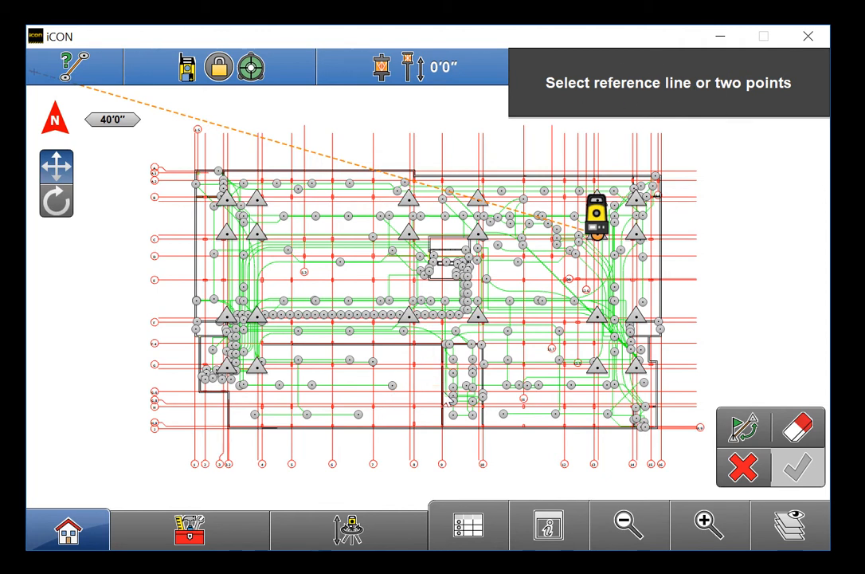
click(703, 523)
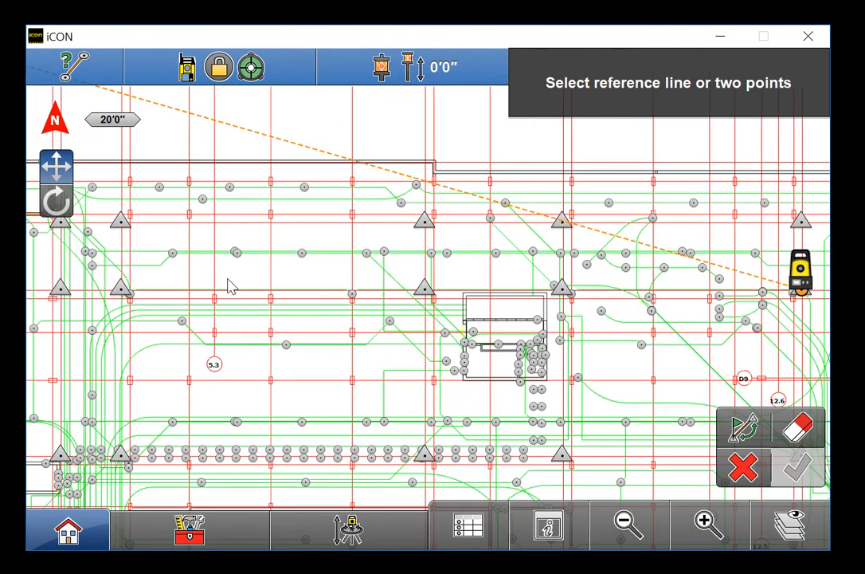
click(218, 275)
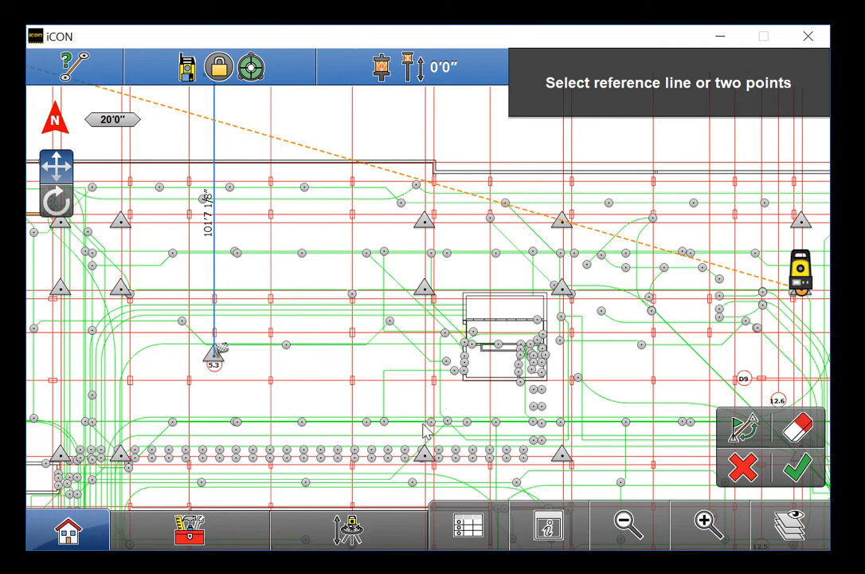
click(797, 467)
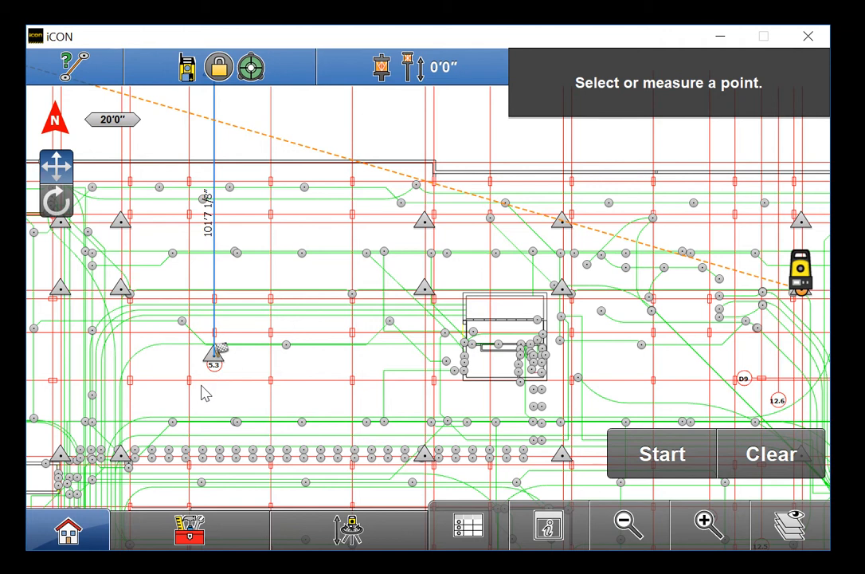
Measure five points against the reference line, ending with point 3014 from the element list
click(285, 346)
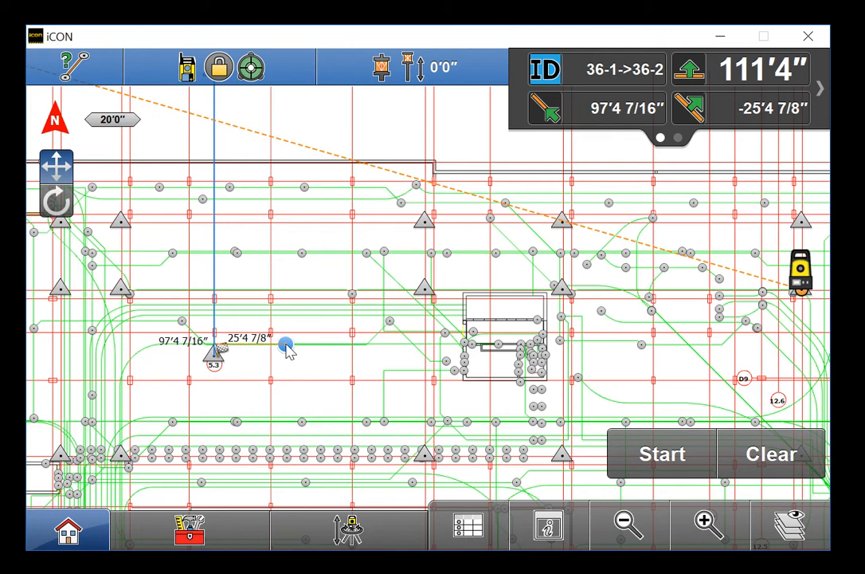
click(172, 252)
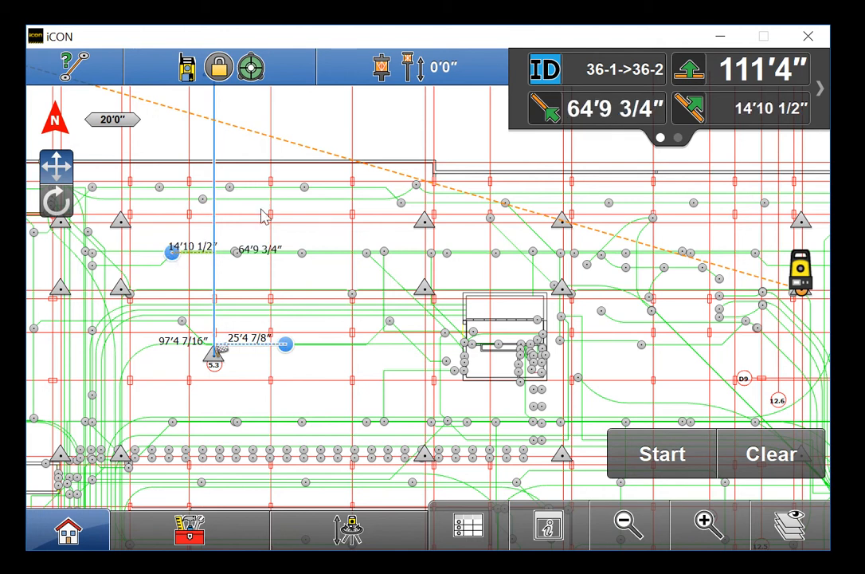
click(304, 188)
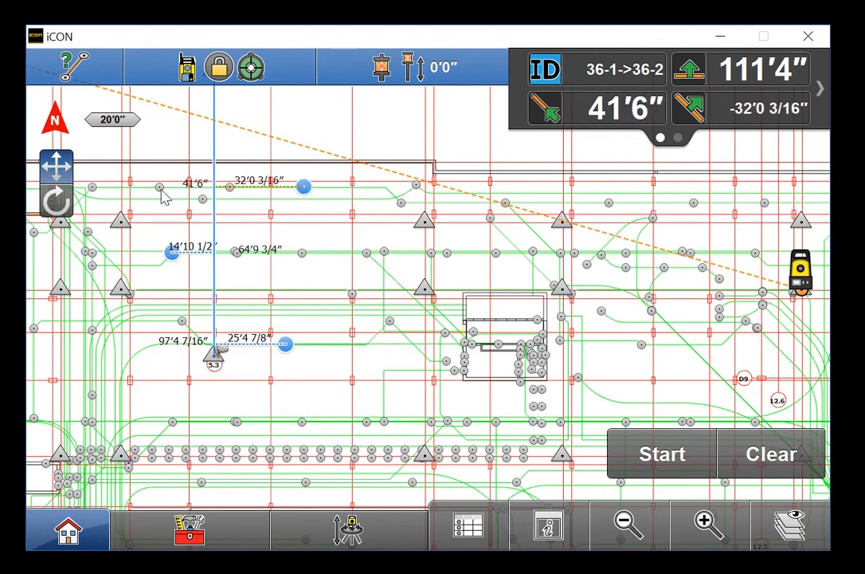
click(117, 206)
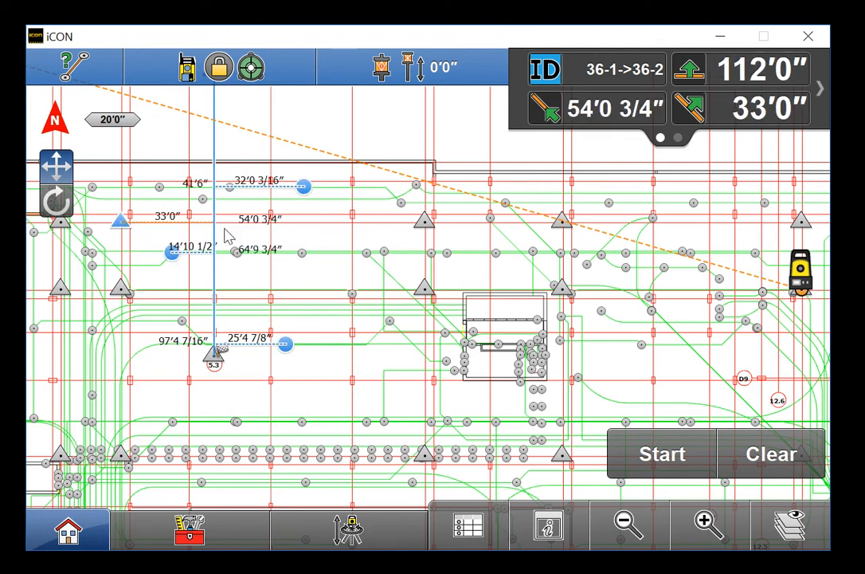
click(353, 295)
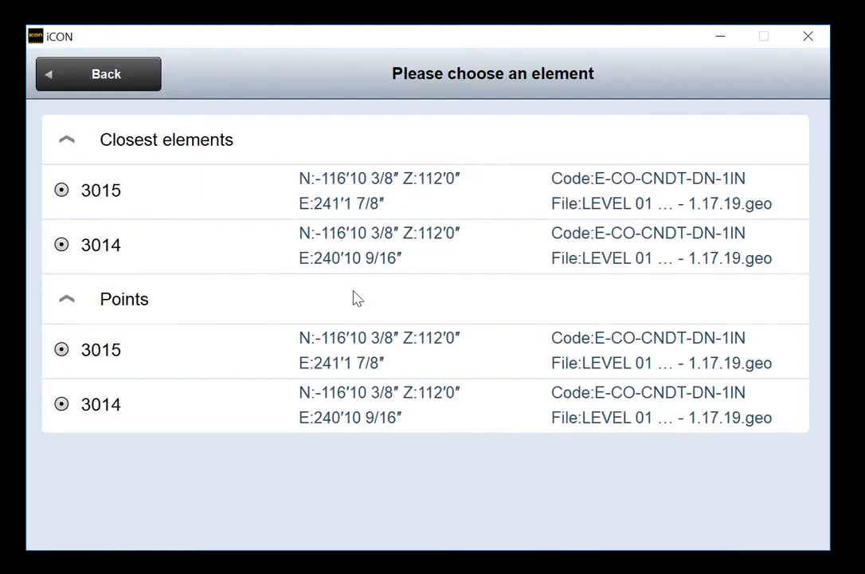
click(253, 263)
Review the measured dimensions up close, then clear the point measurements
click(705, 521)
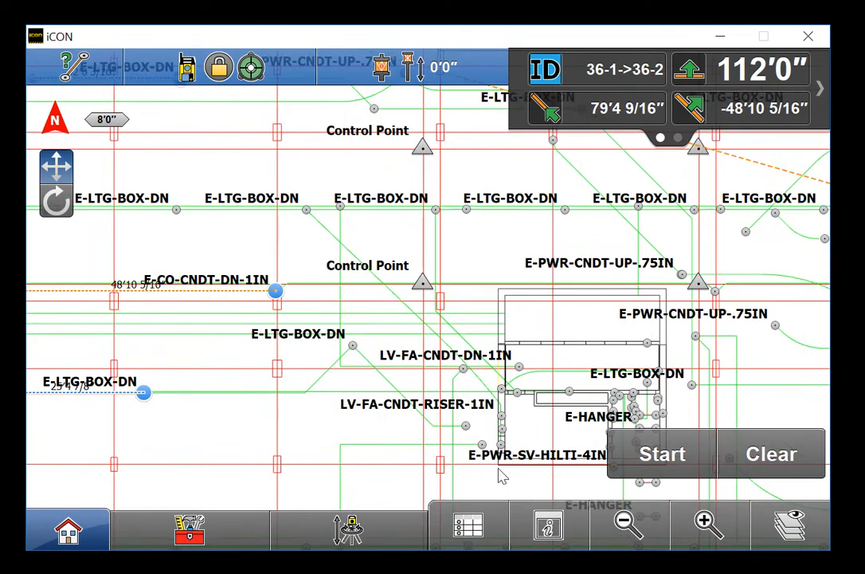
drag(319, 419, 516, 338)
drag(350, 257, 398, 344)
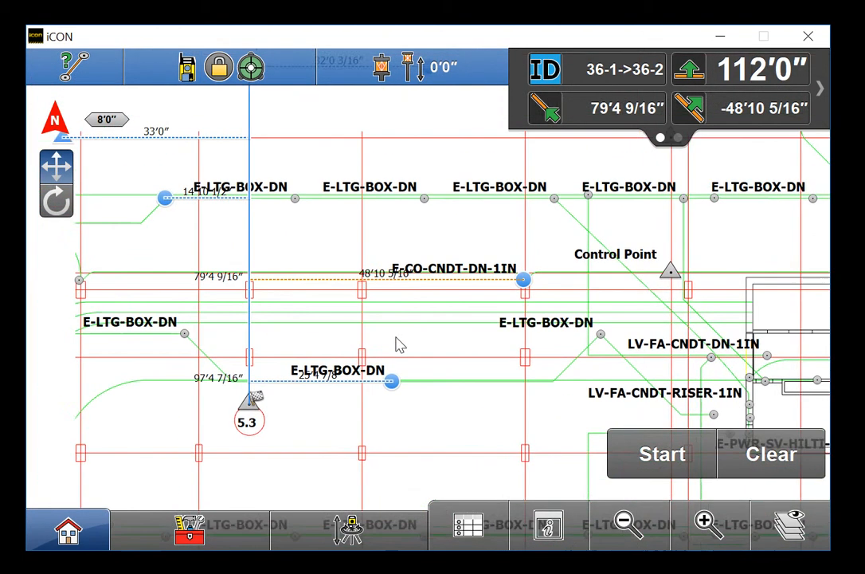
drag(209, 239, 231, 335)
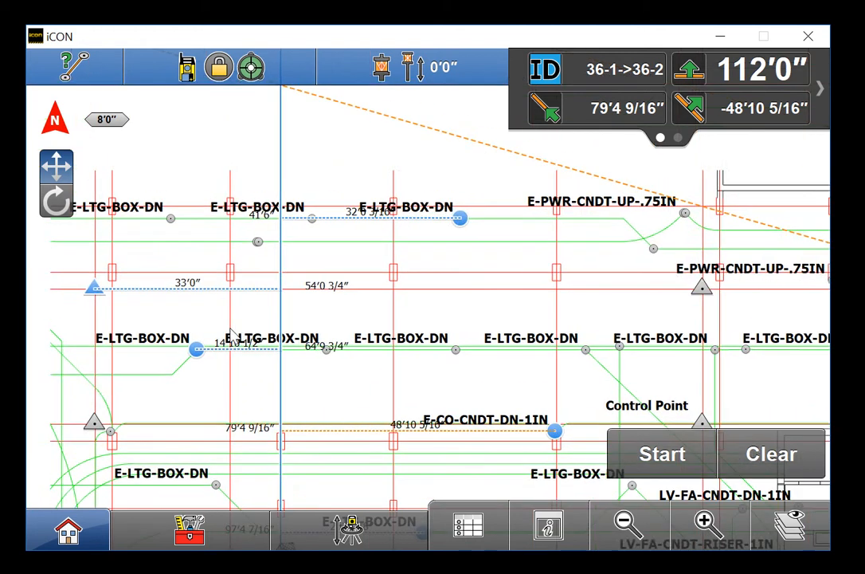
drag(360, 313, 366, 270)
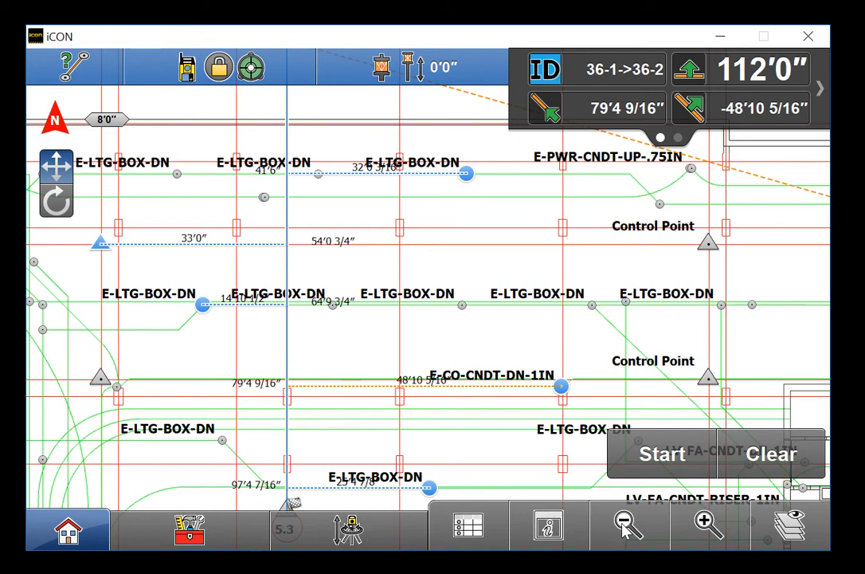
click(737, 468)
Start a new Point to line check with line 562 as the reference line
click(237, 529)
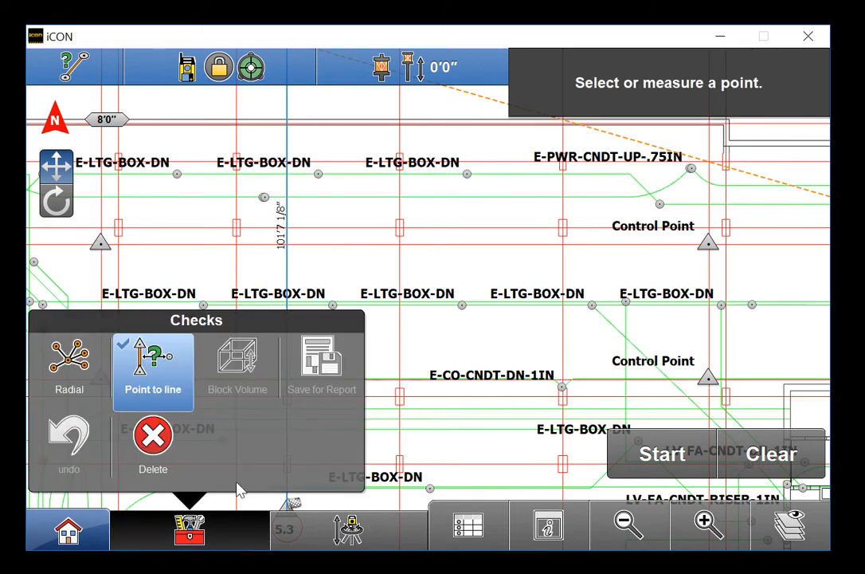
click(180, 382)
scroll(400, 396, up, 4)
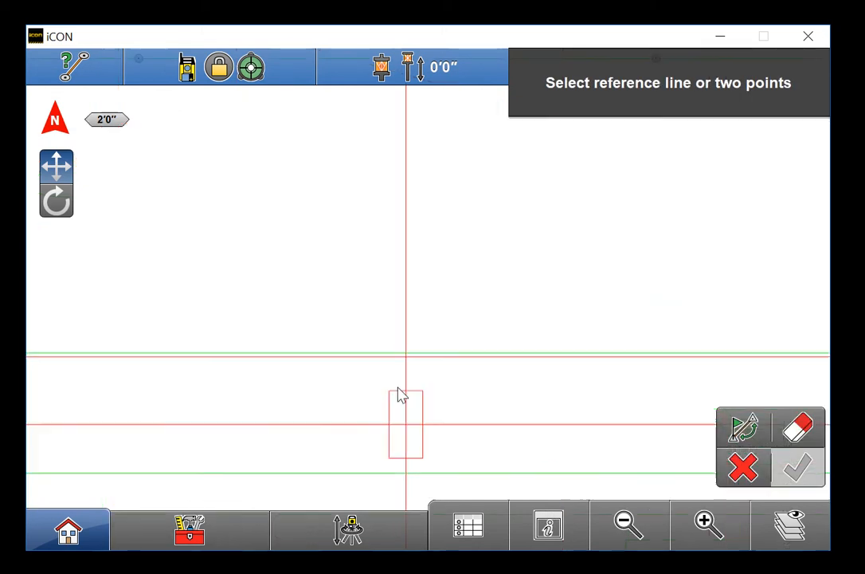
click(400, 401)
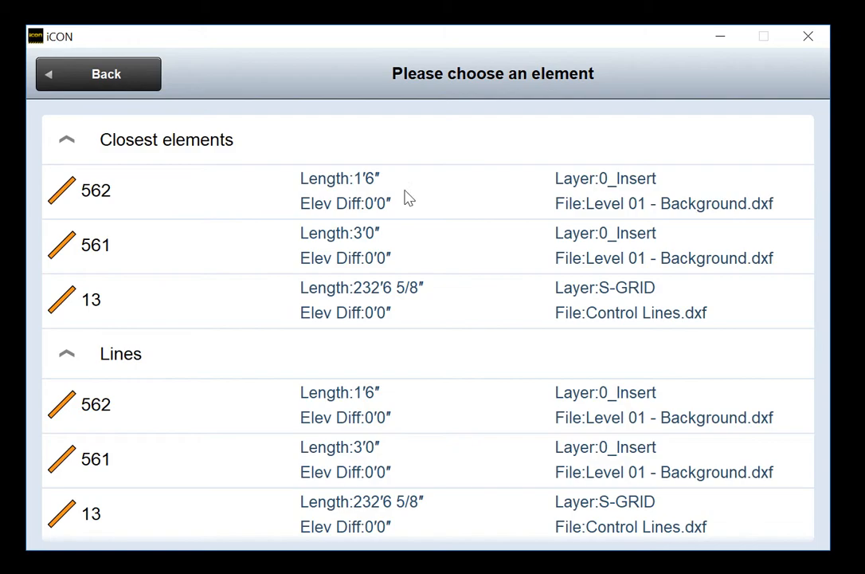
click(368, 196)
click(787, 467)
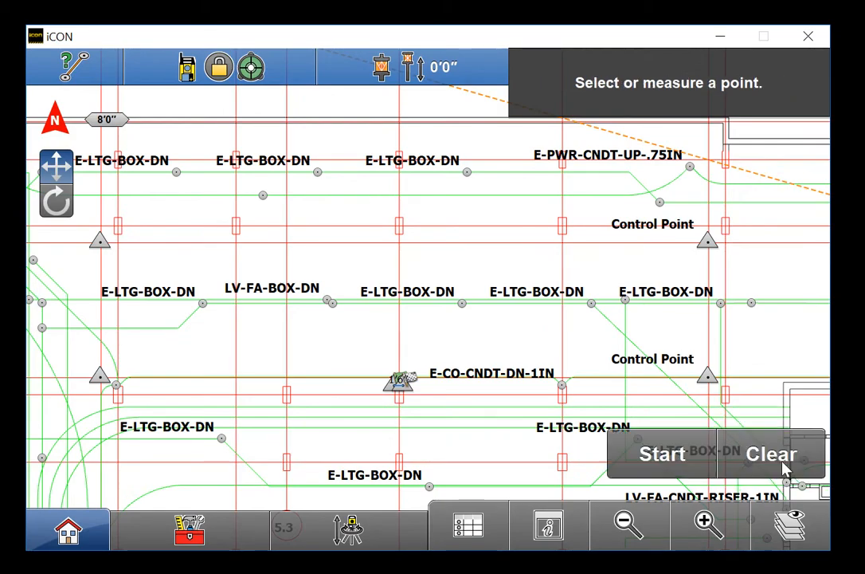
Measure three box points including point 4017 against line 562, giving offsets like 17'9 11/16"
click(706, 522)
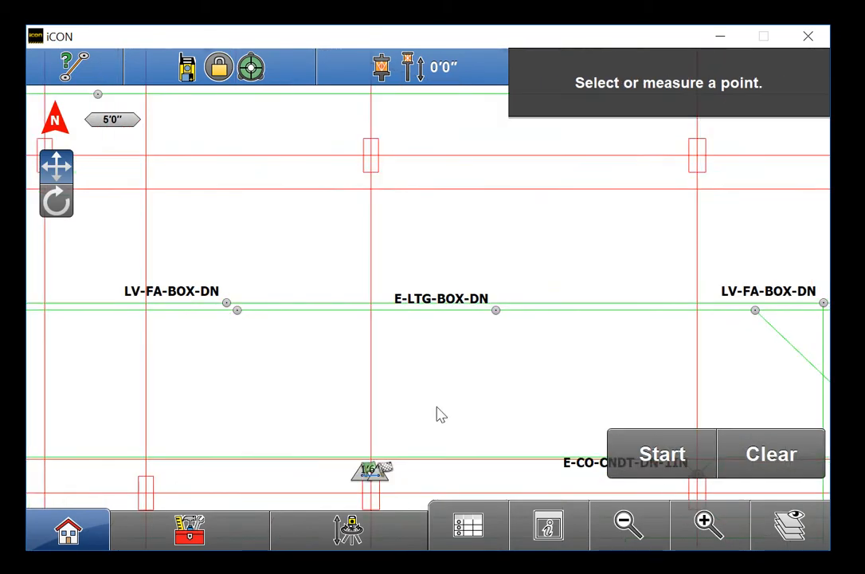
drag(479, 319, 441, 289)
click(459, 283)
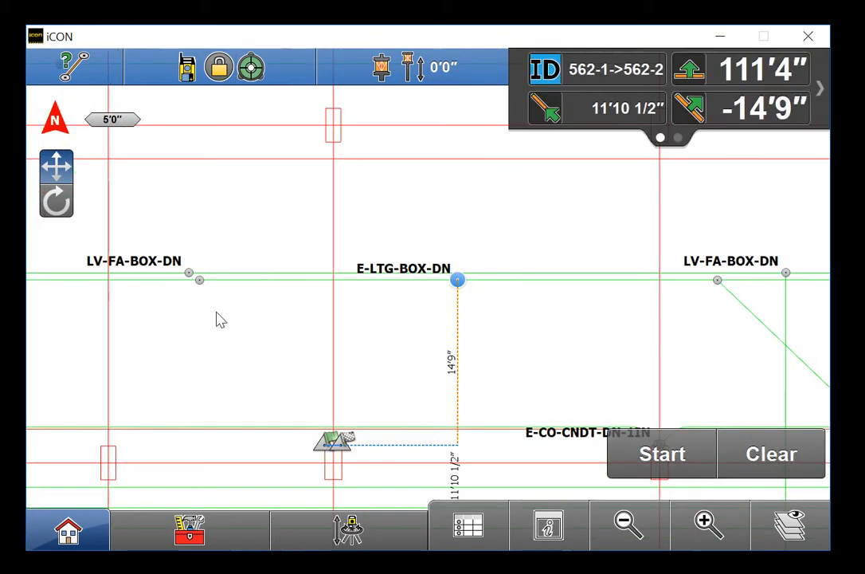
click(200, 281)
click(173, 206)
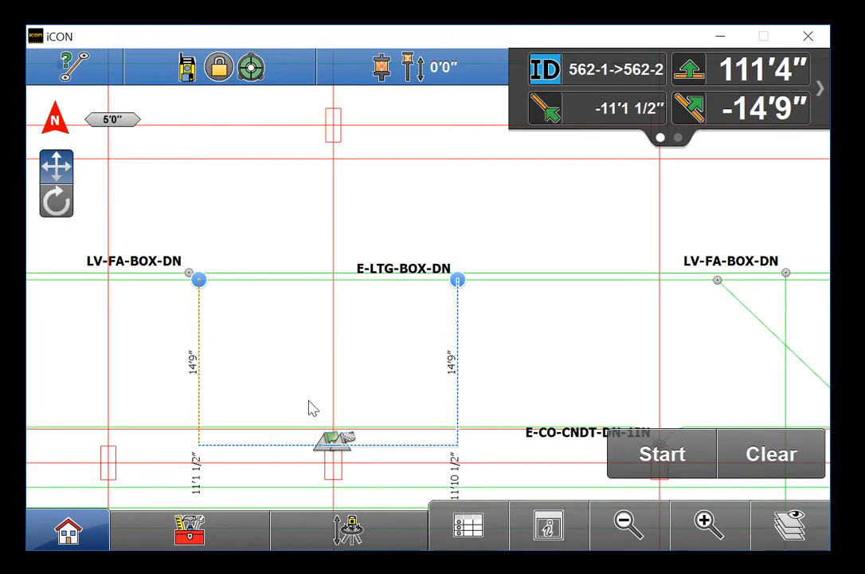
drag(309, 390, 306, 237)
click(391, 493)
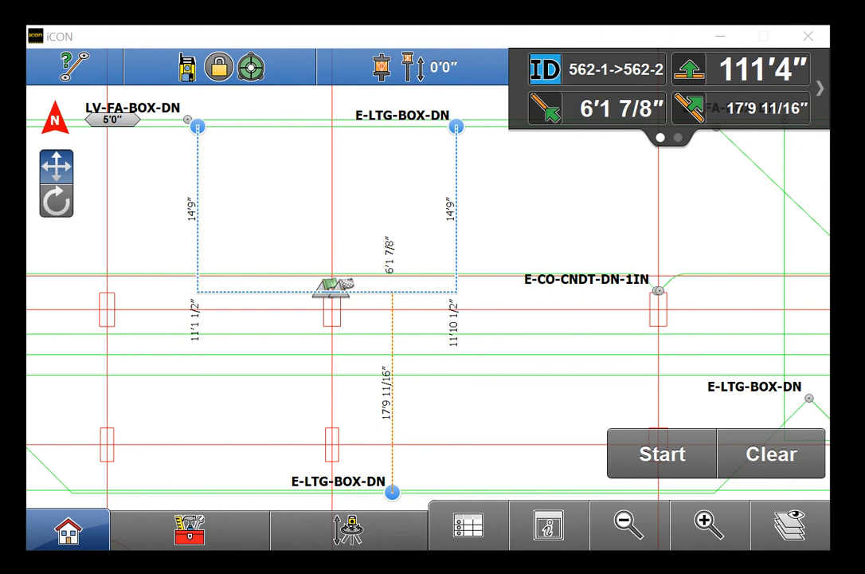
Restart the Point to line check, discarding the line 562 measurements, and zoom out
click(166, 540)
click(167, 400)
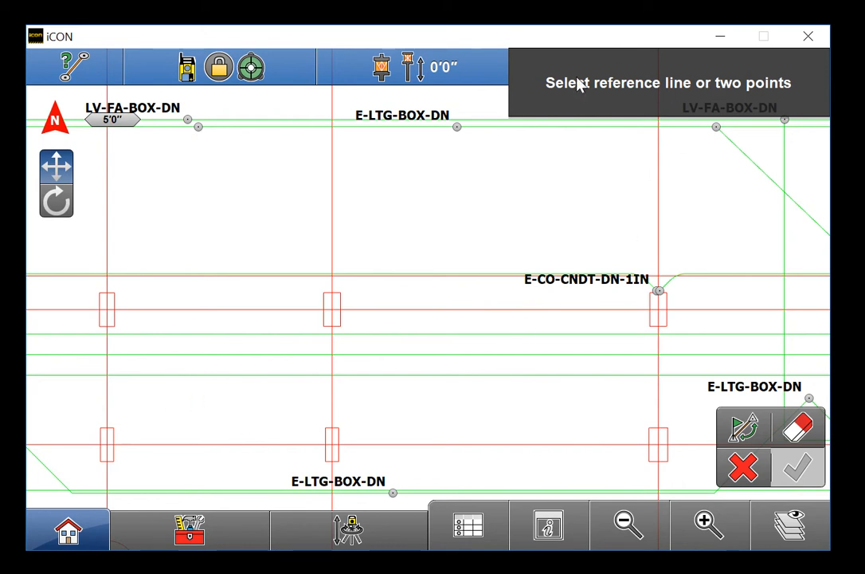
click(624, 528)
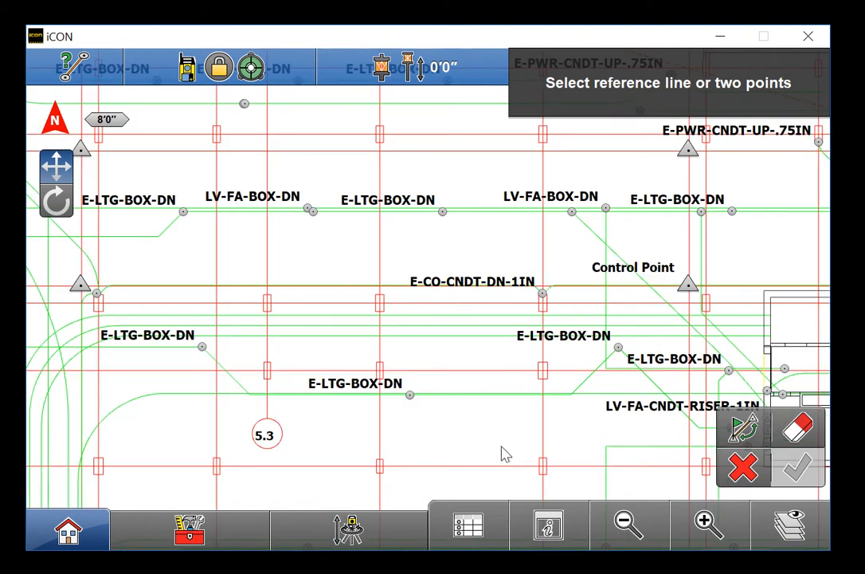
Set the vertical grid line through point 11 as the reference line
click(612, 534)
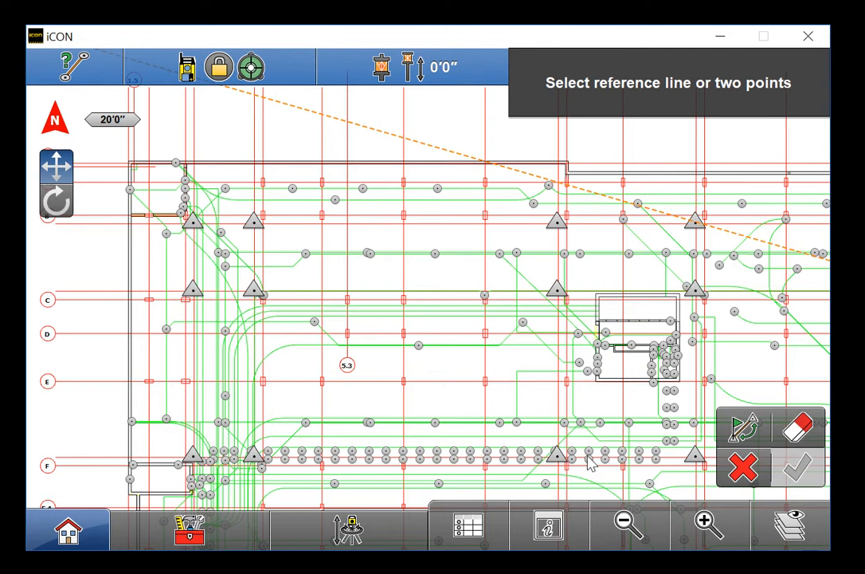
mouse_move(534, 405)
mouse_down()
mouse_move(432, 296)
mouse_move(304, 233)
mouse_up()
drag(496, 299, 371, 257)
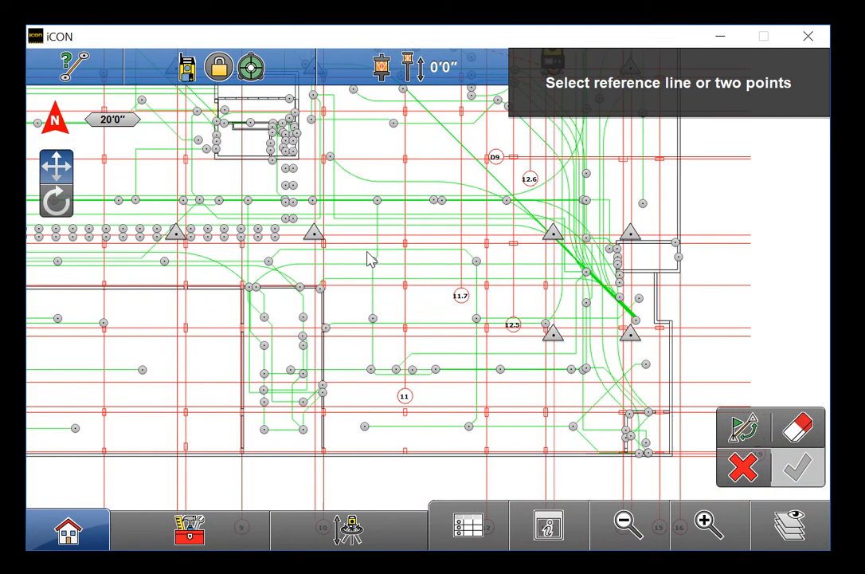
click(406, 314)
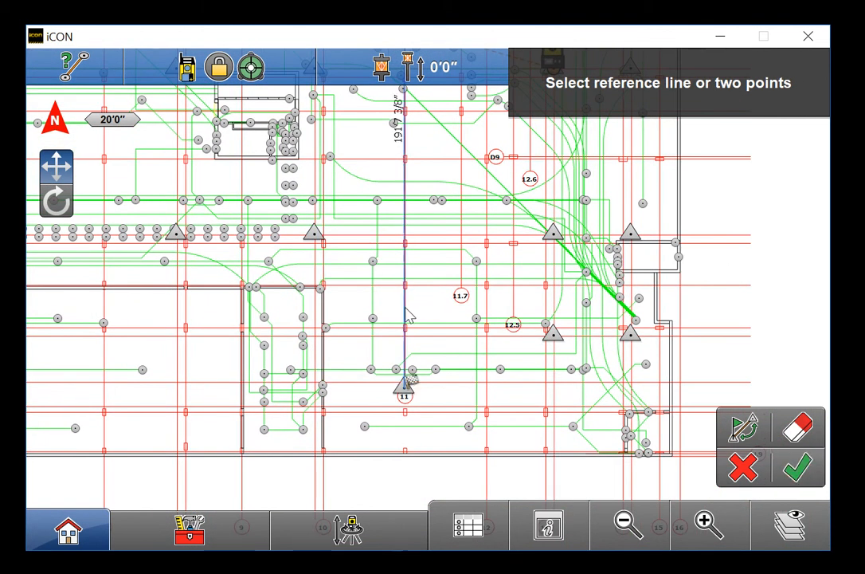
click(797, 468)
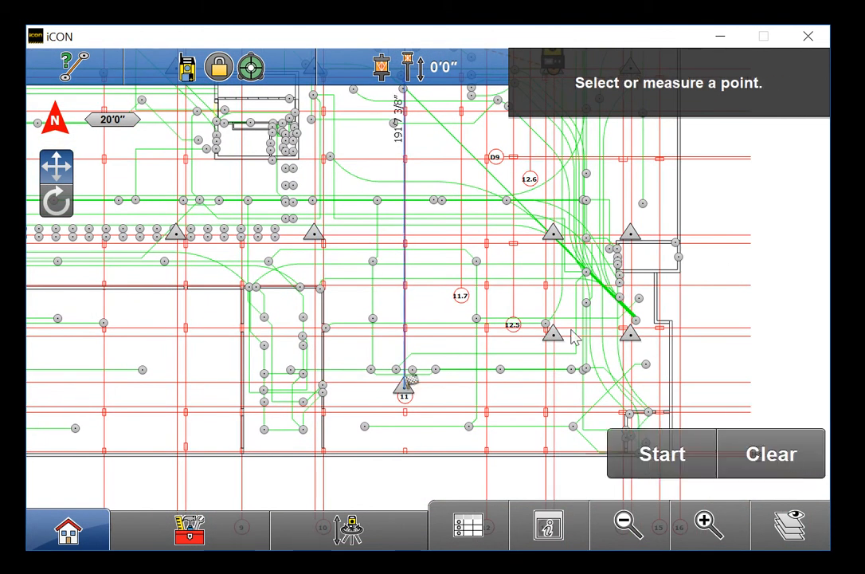
Measure point 4113 (25'5 3/8" offset) and show its point ID and coordinates
click(476, 320)
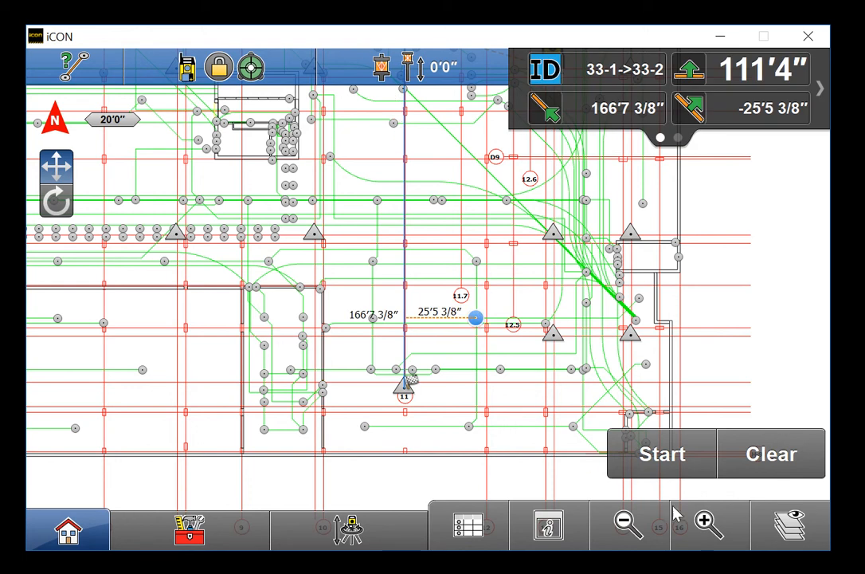
click(705, 519)
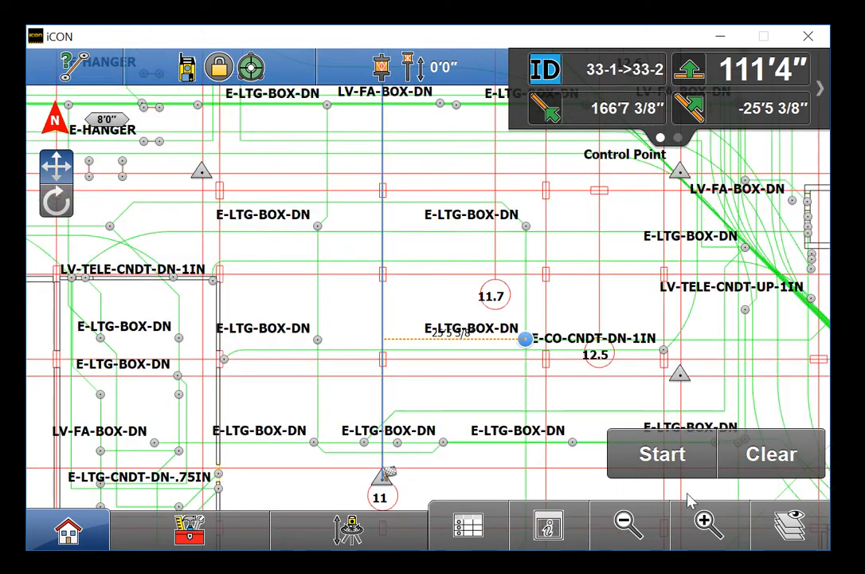
click(641, 524)
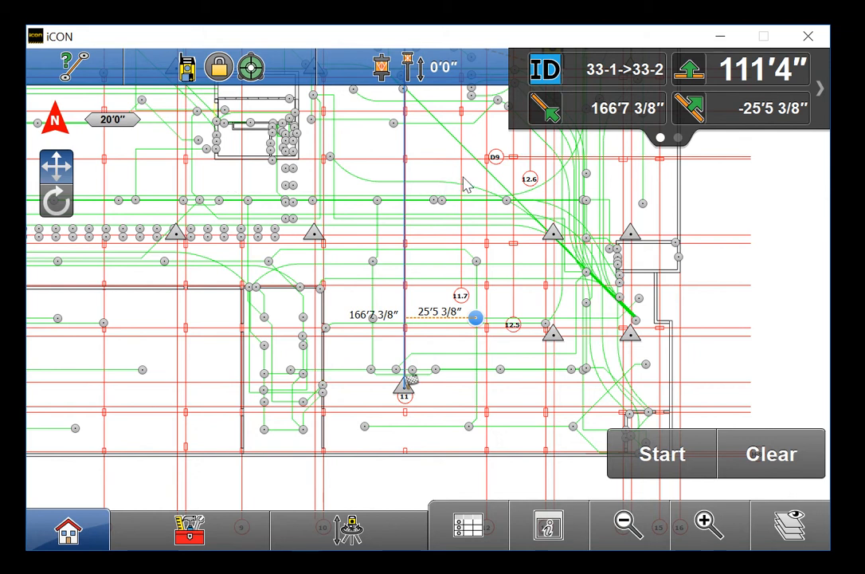
click(805, 97)
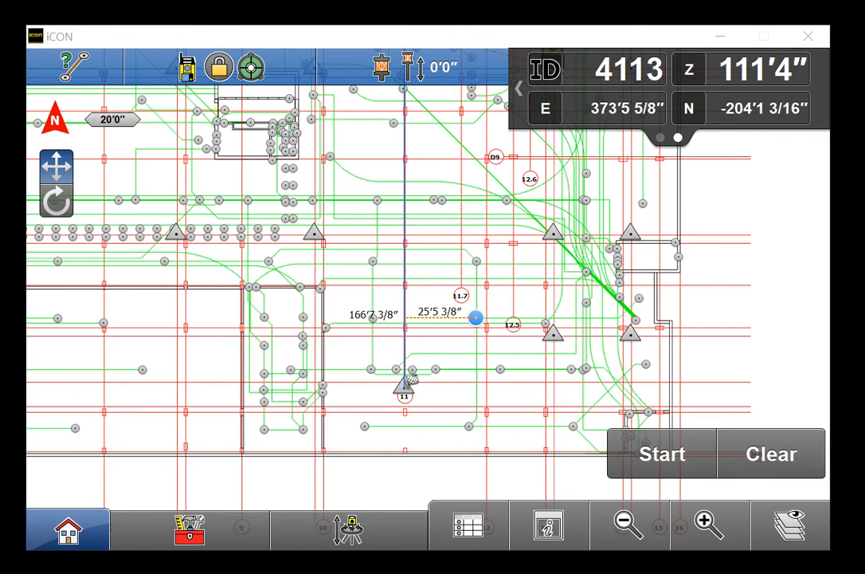
Start a new Point to line check referencing the horizontal line through the control points
drag(471, 306, 436, 395)
click(224, 535)
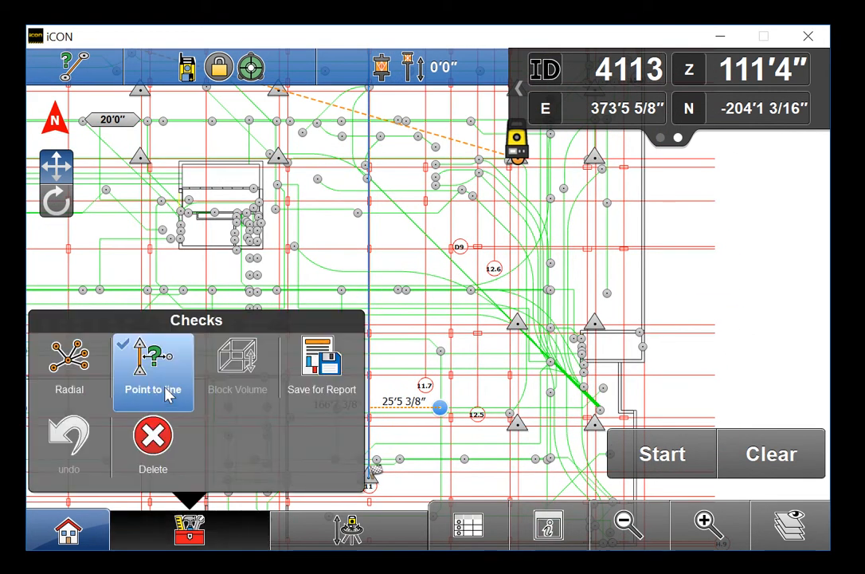
click(170, 338)
click(707, 524)
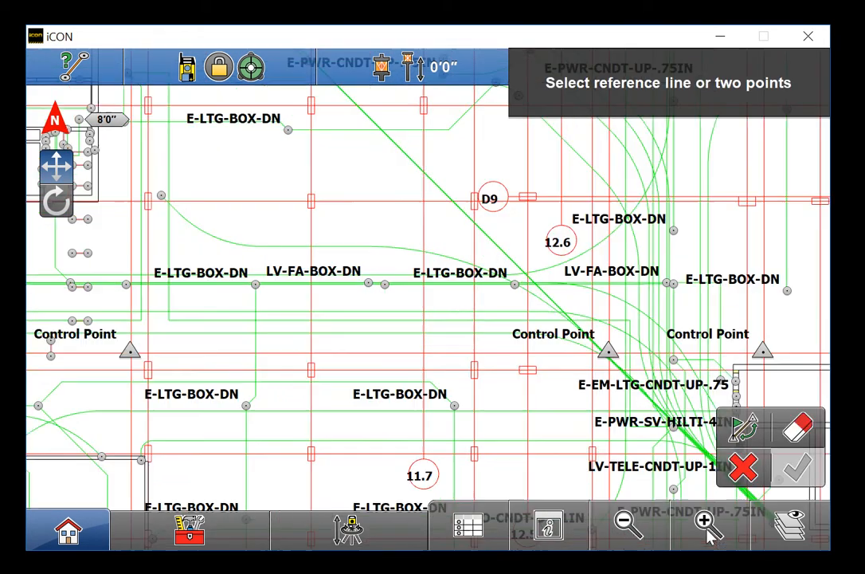
drag(373, 429, 386, 397)
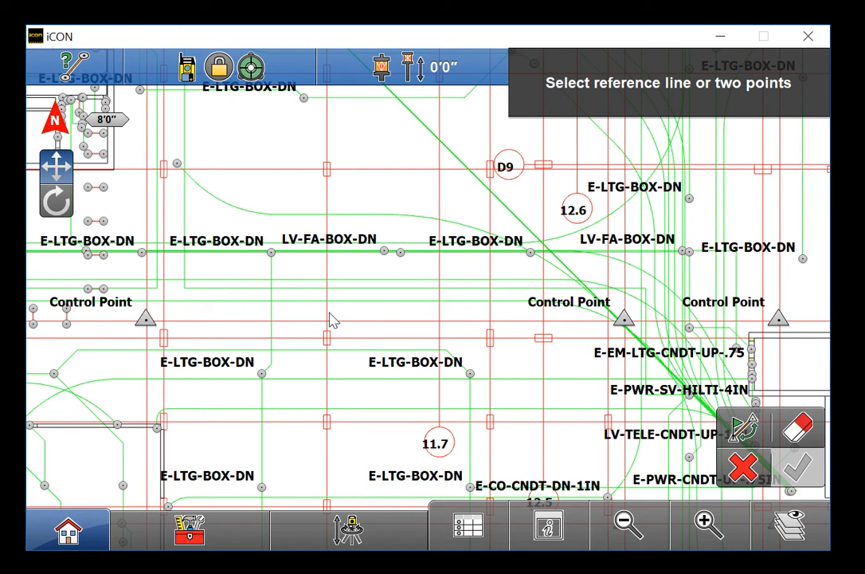
mouse_move(309, 305)
mouse_down()
mouse_move(303, 338)
mouse_move(310, 357)
mouse_up()
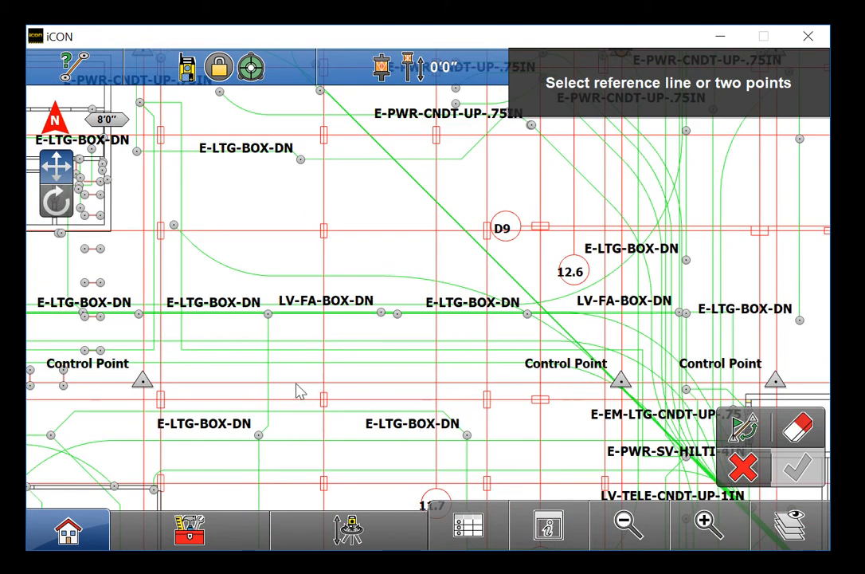
click(298, 389)
Accept line 56-1->56-2 and measure four box points at 12'3", 12'6 1/4", 12'3" and 12'3"
click(794, 468)
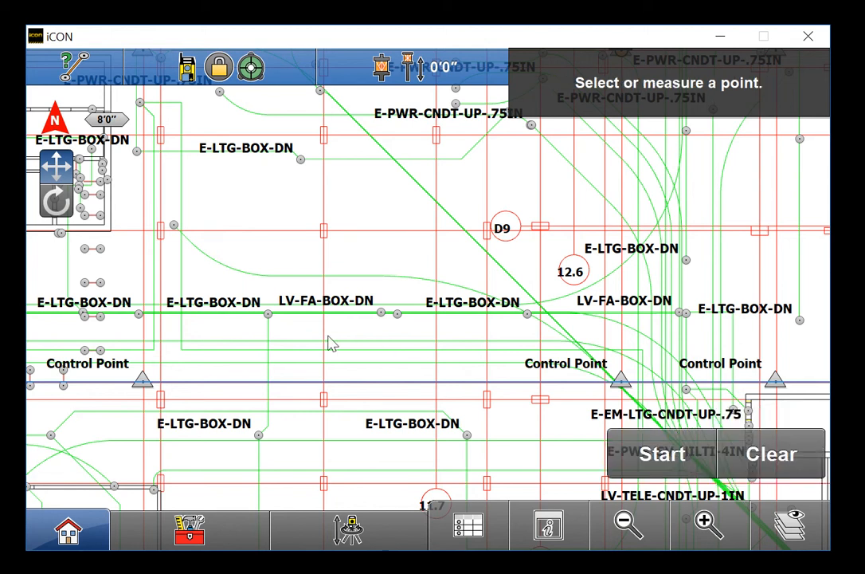
click(712, 523)
drag(353, 416, 490, 336)
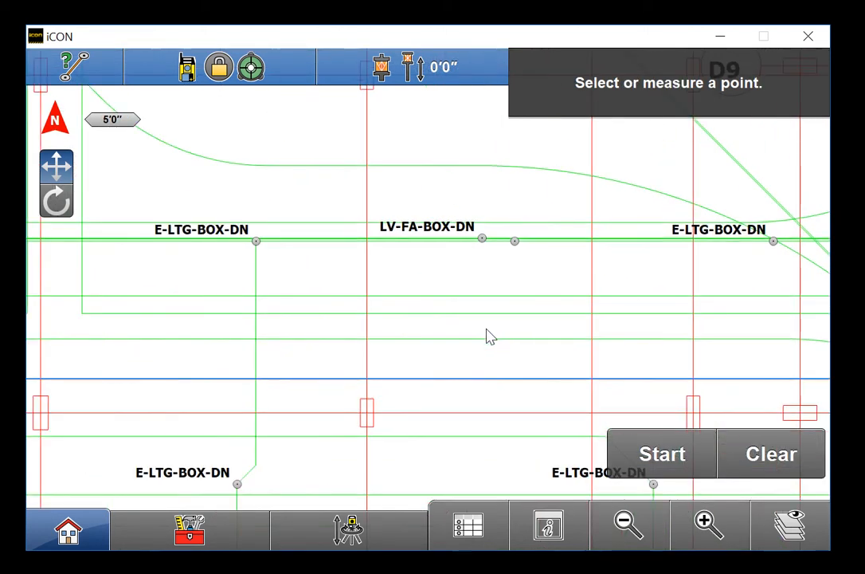
click(256, 241)
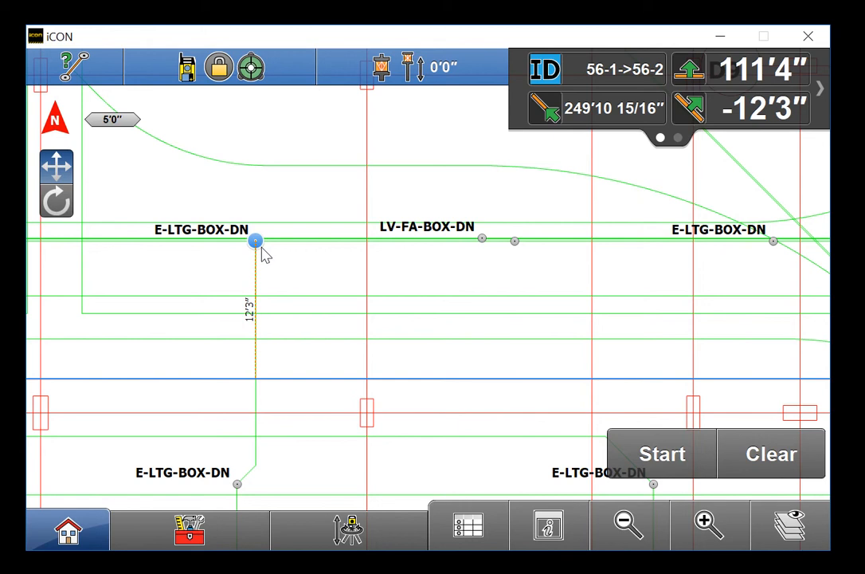
click(482, 239)
click(515, 241)
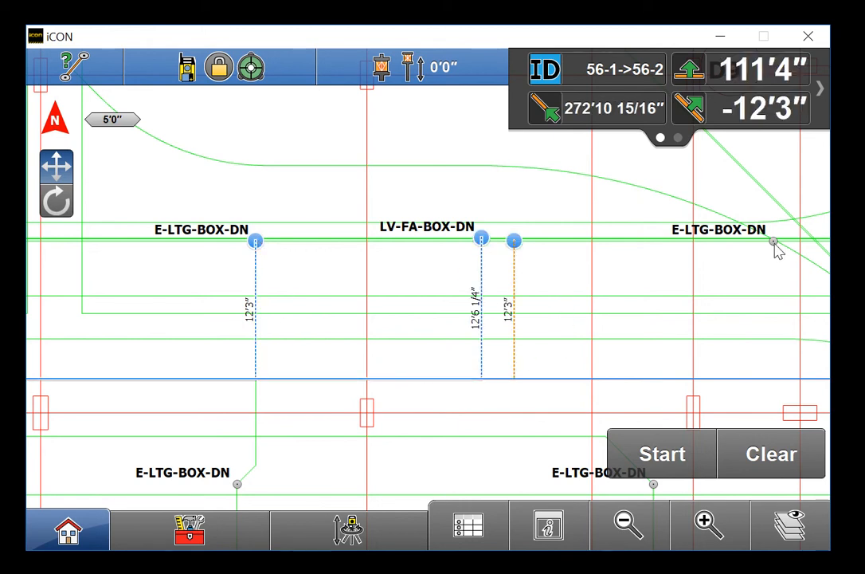
click(773, 241)
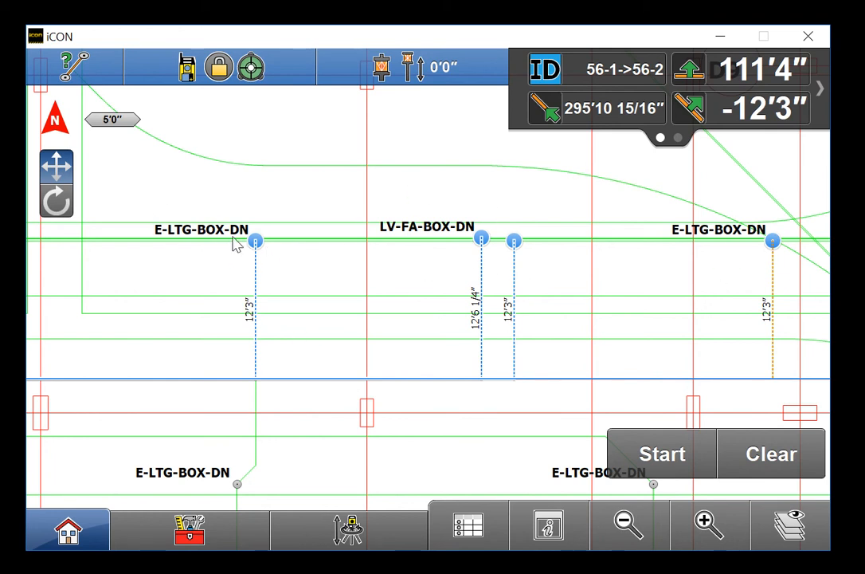
click(239, 525)
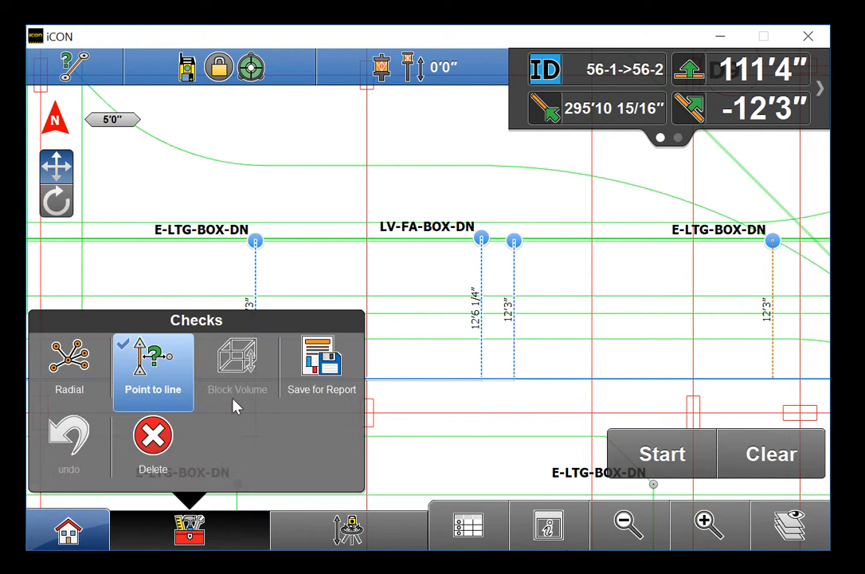
Start a fresh Point to line check with vertical line 33-1->33-2 as reference
click(155, 358)
click(367, 201)
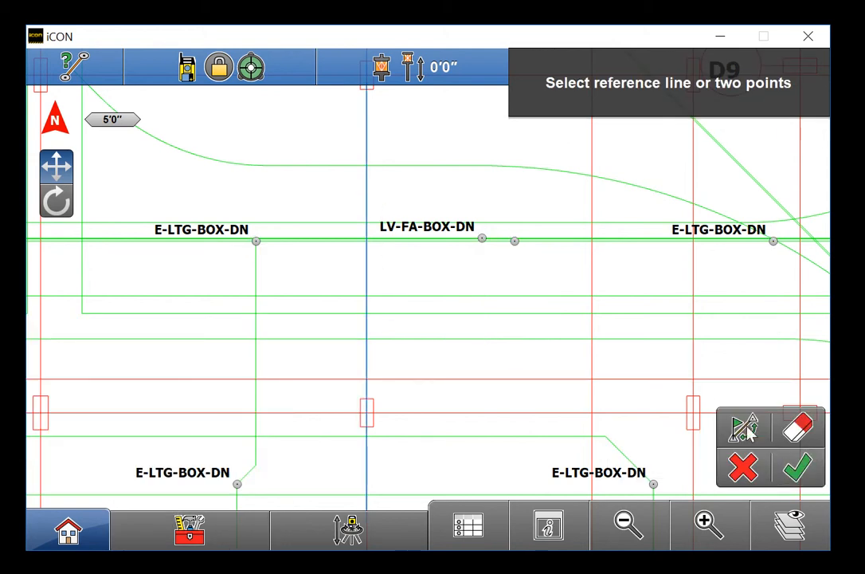
click(797, 467)
Measure the four box points against the vertical line, then clear all measurements
click(256, 240)
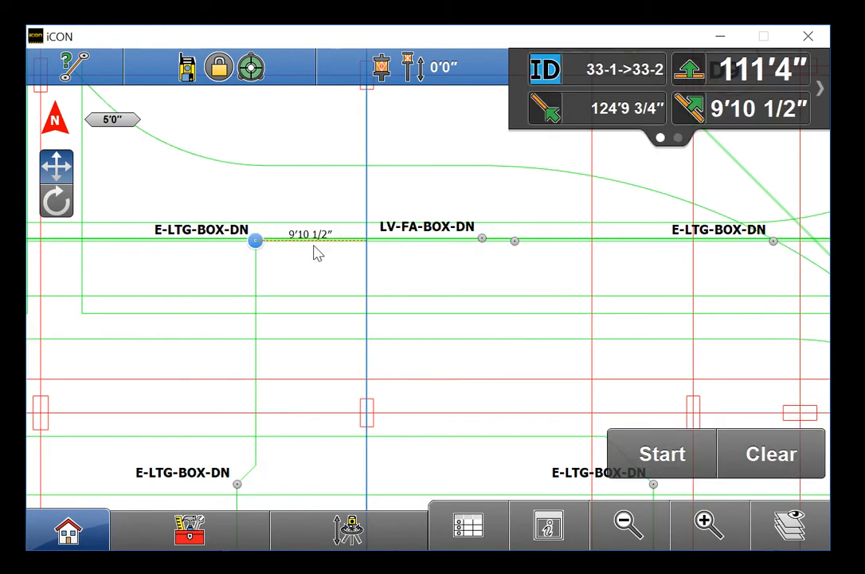
click(481, 239)
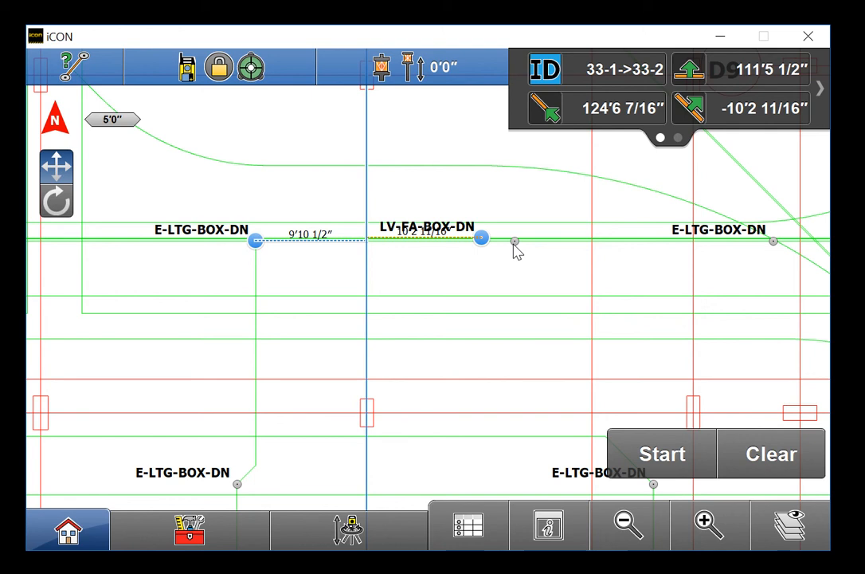
click(515, 241)
click(770, 242)
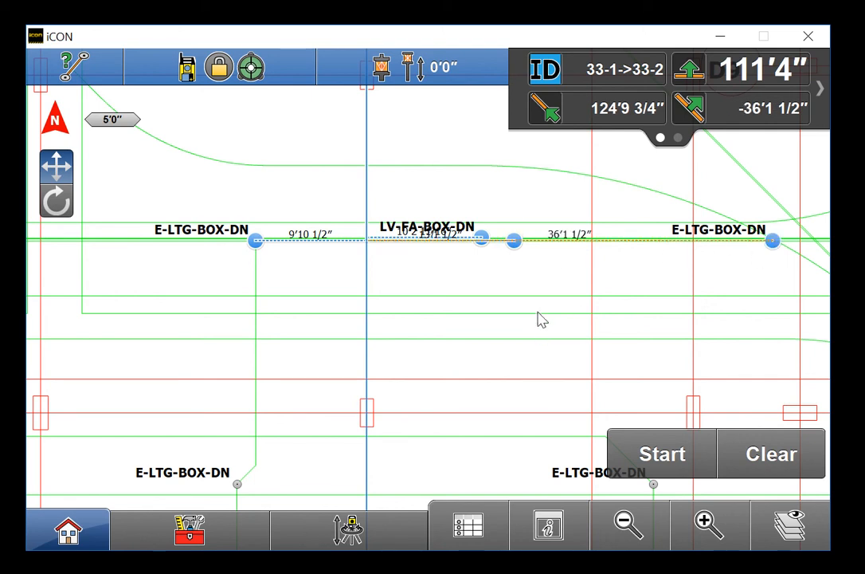
click(763, 468)
click(634, 524)
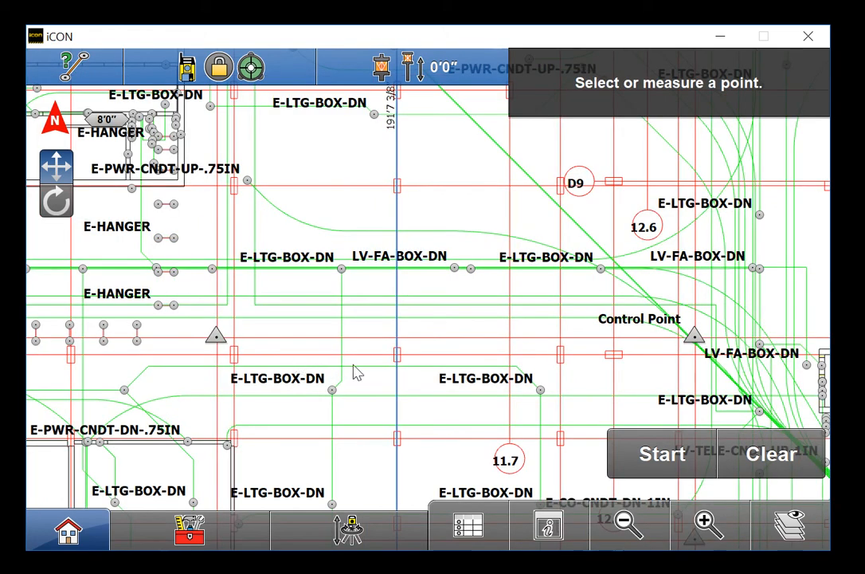
Check the Control Point against the small rectangle's 1'4" top edge, reading offsets -1'6" and -2'4"
click(708, 523)
drag(381, 381, 390, 313)
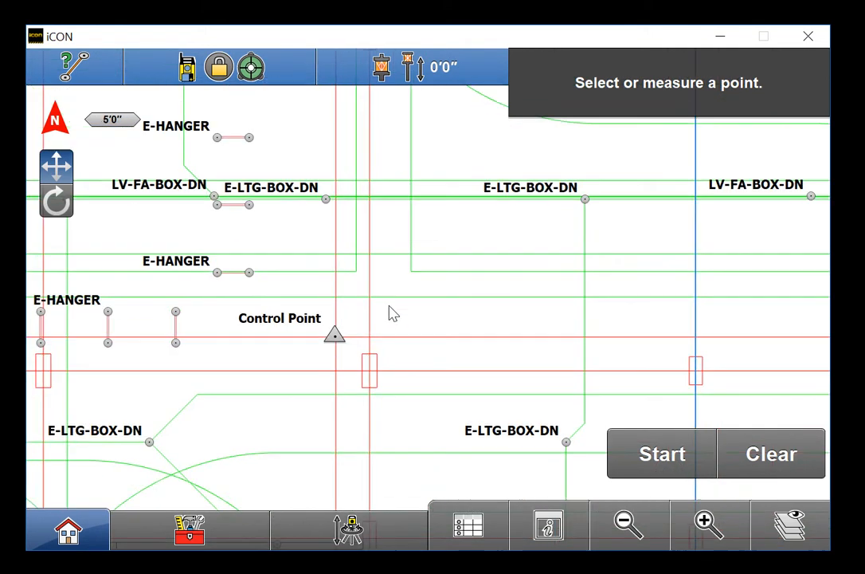
click(706, 522)
drag(323, 377, 333, 325)
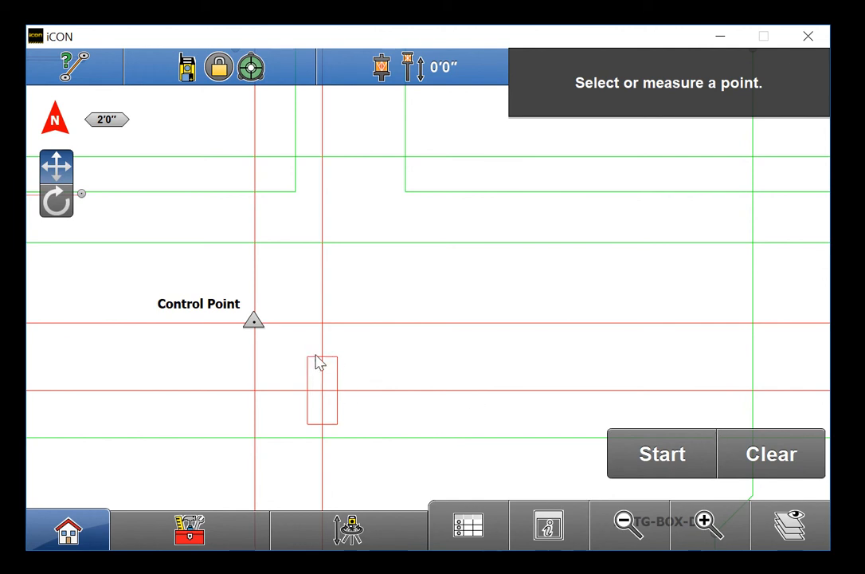
click(721, 535)
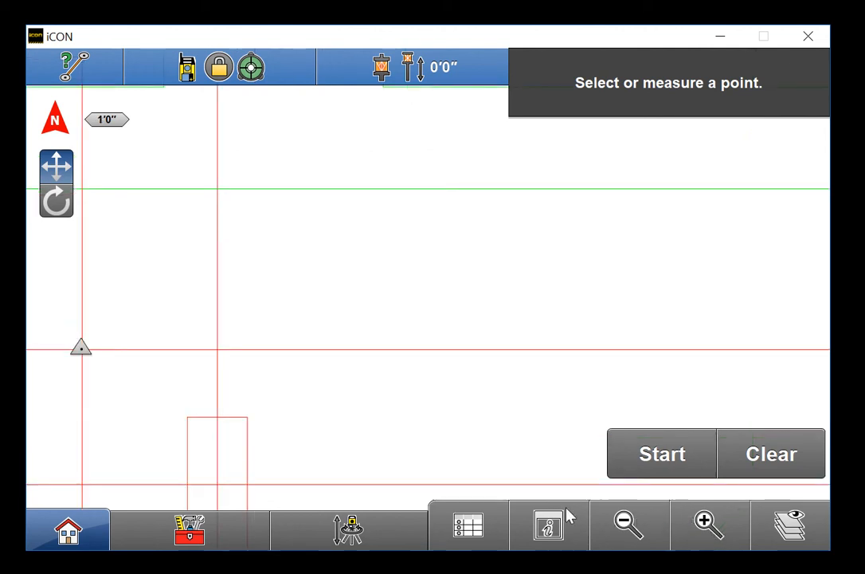
click(211, 533)
click(190, 400)
click(202, 417)
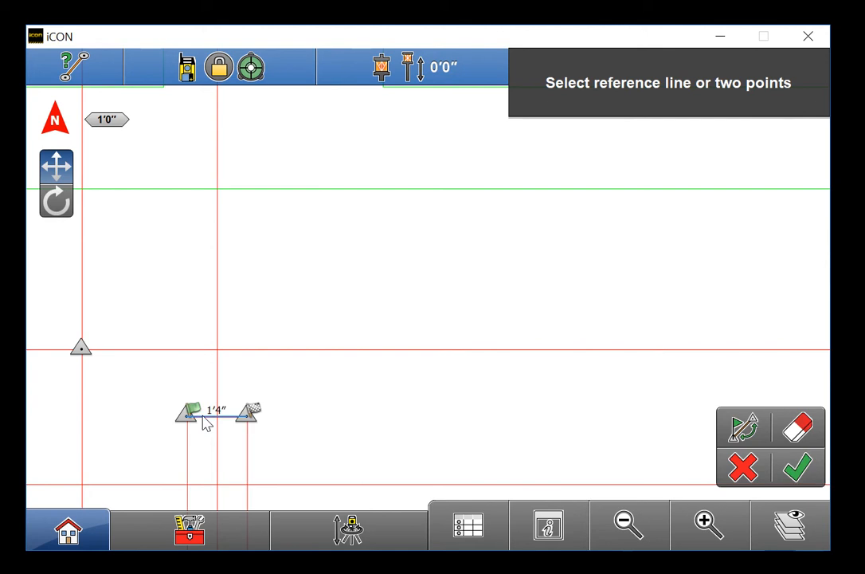
click(797, 469)
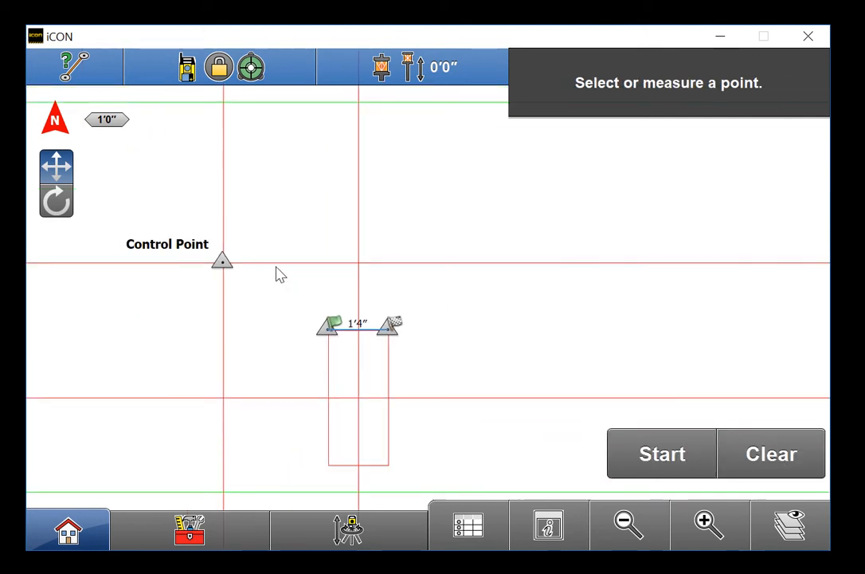
click(222, 264)
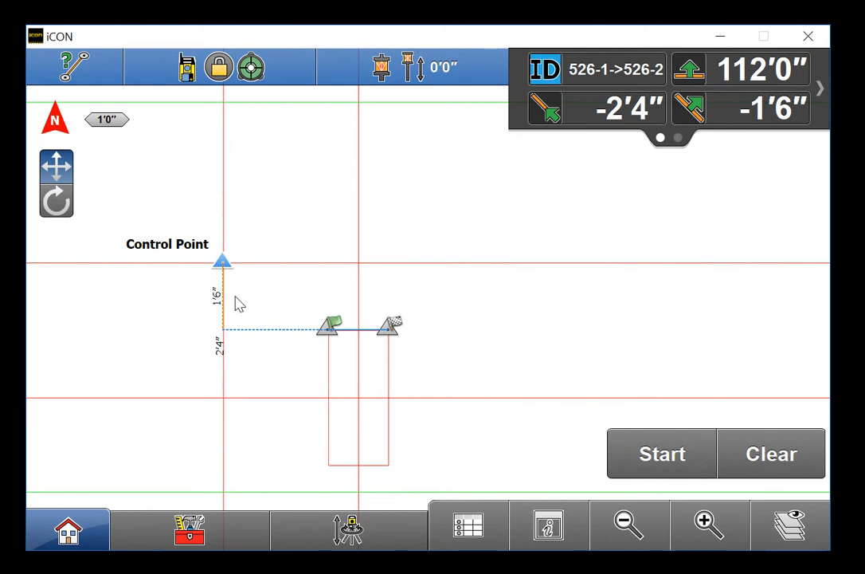
Bring the E-HANGER enclosure into view and start a fresh Point to line check
click(642, 523)
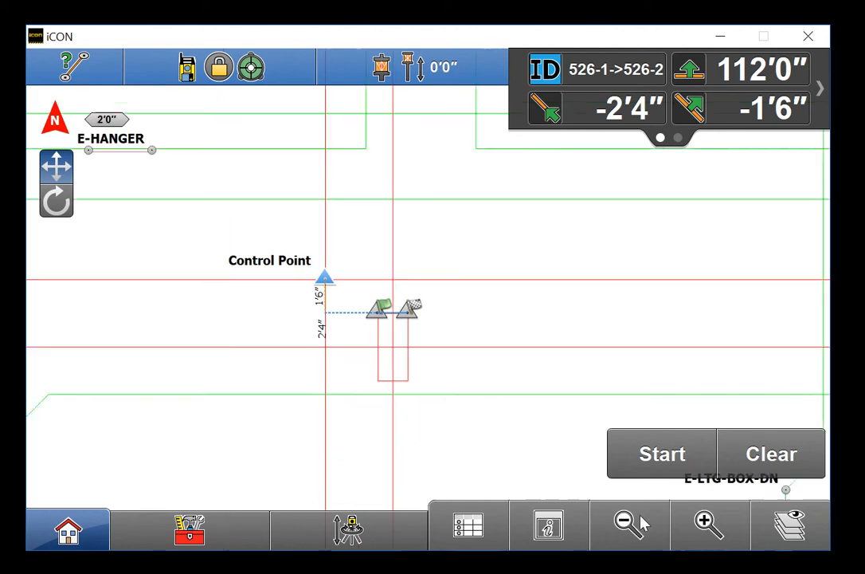
drag(430, 253, 490, 374)
click(609, 524)
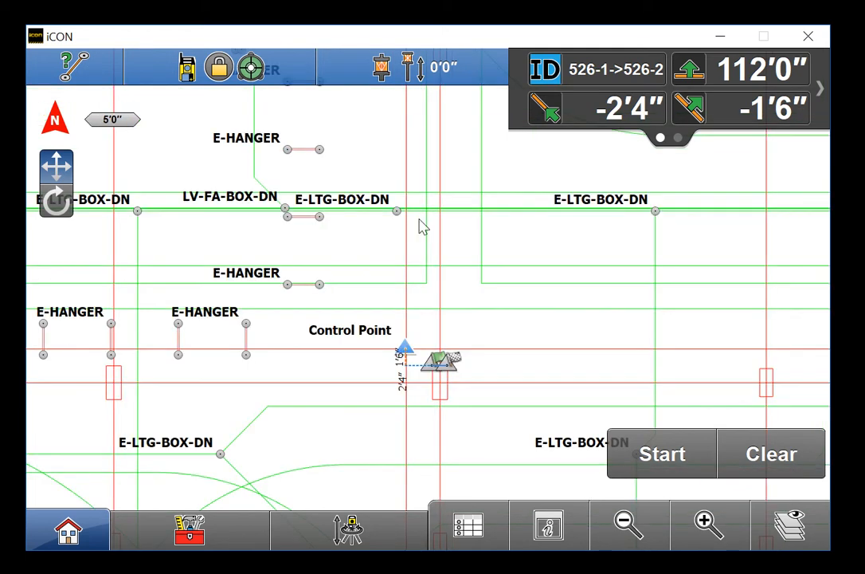
drag(420, 226, 448, 406)
drag(441, 259, 446, 327)
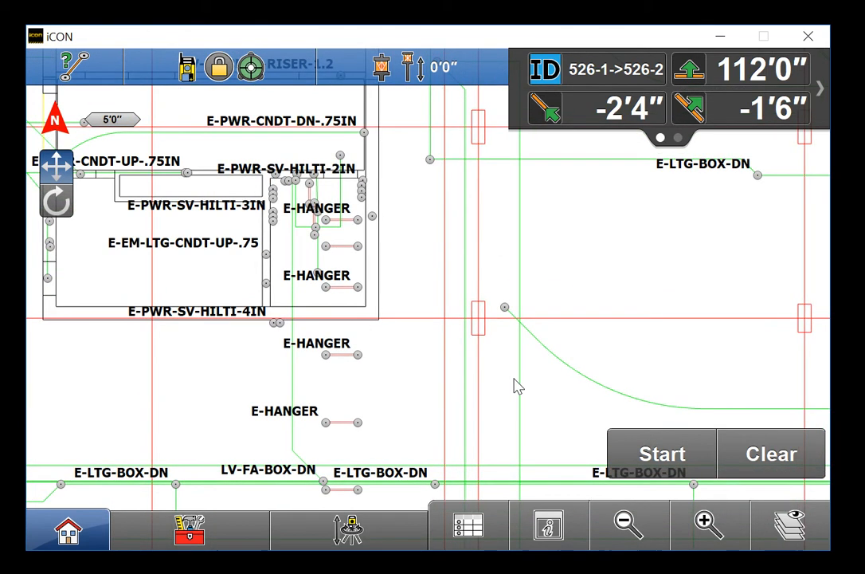
click(709, 522)
drag(372, 247, 419, 315)
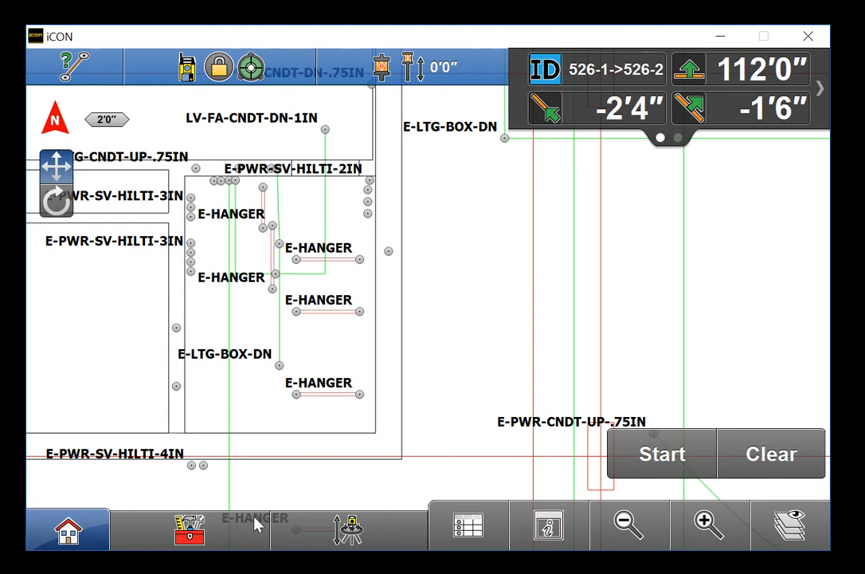
click(190, 528)
click(155, 380)
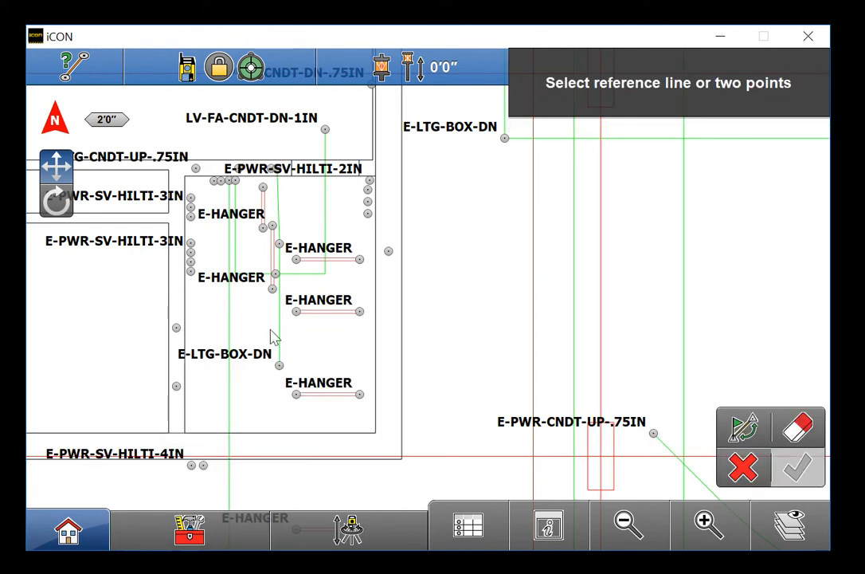
Set line 46 as the point-to-line reference line
click(378, 347)
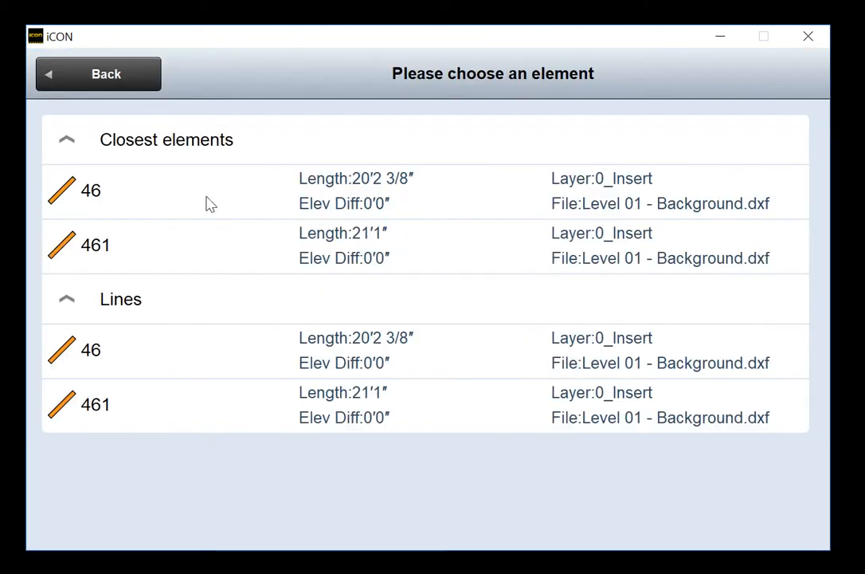
click(164, 203)
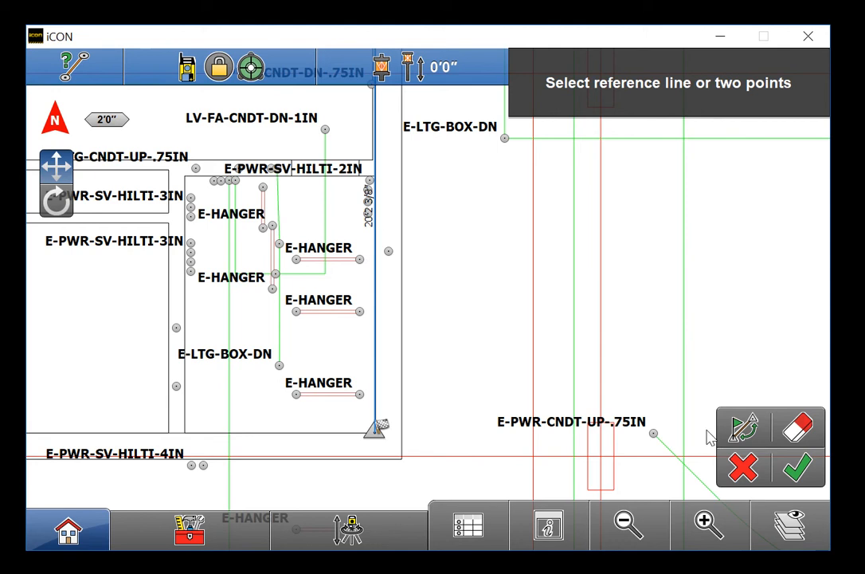
click(707, 521)
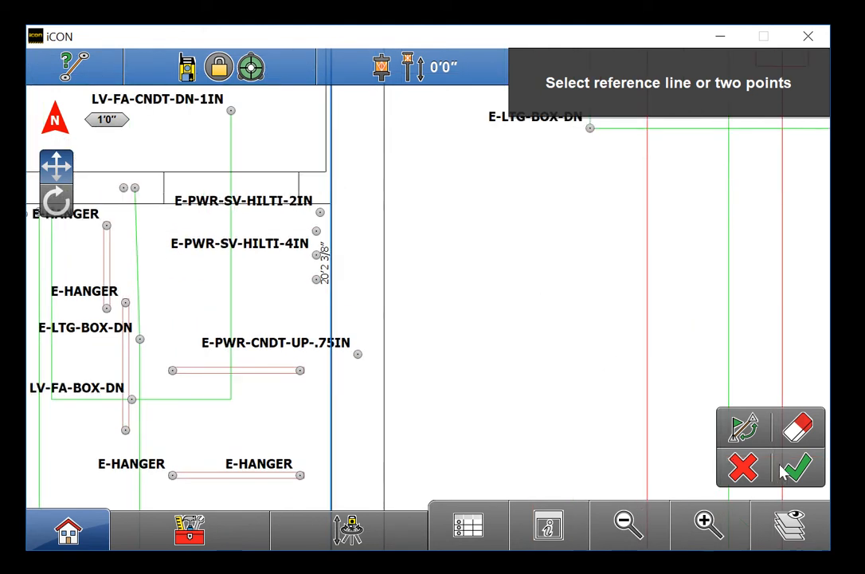
click(796, 467)
Measure hilti and hanger point offsets from line 46: 0'3", 0'4 1/8", 0'4 1/8", 0'8 5/16"
click(320, 213)
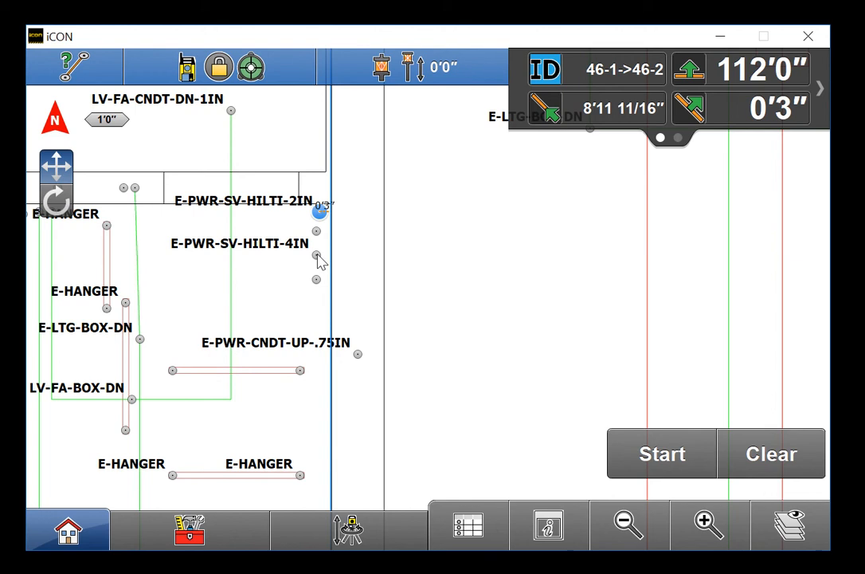
click(316, 255)
click(316, 280)
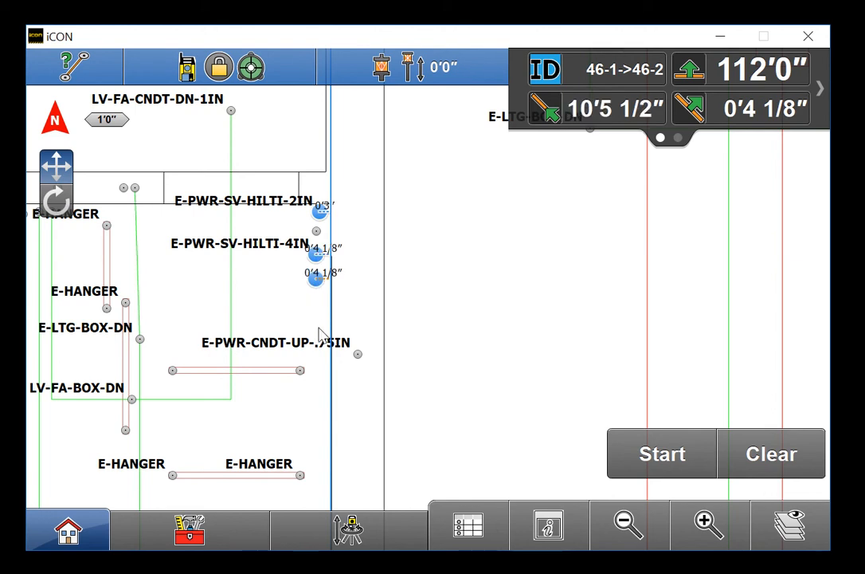
click(299, 369)
drag(311, 418, 313, 329)
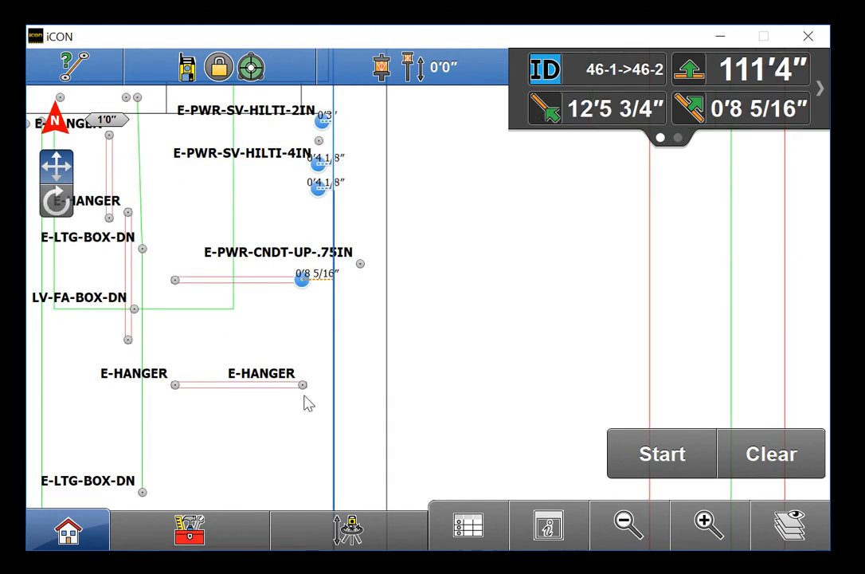
click(302, 386)
drag(268, 292, 259, 360)
click(227, 531)
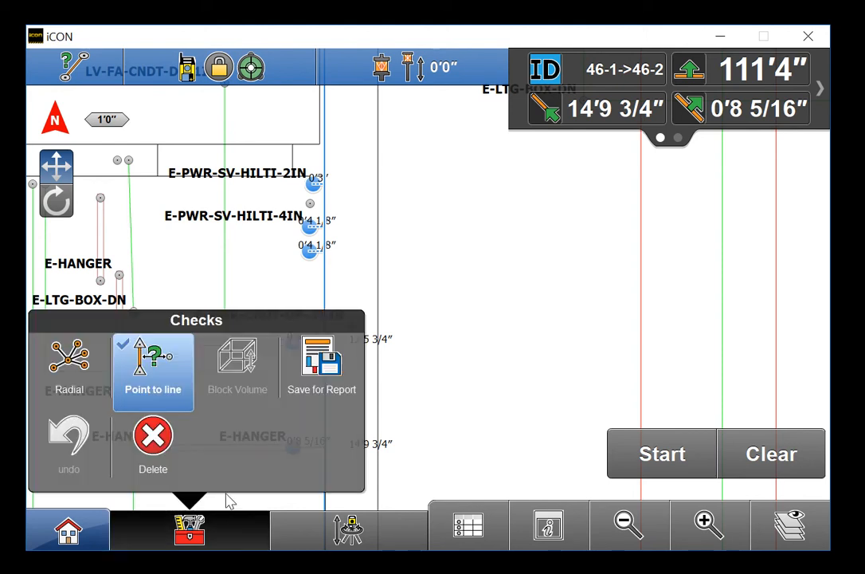
Start a new point-to-line check with the E-PWR-SV-HILTI-2IN line 178 as reference
click(137, 402)
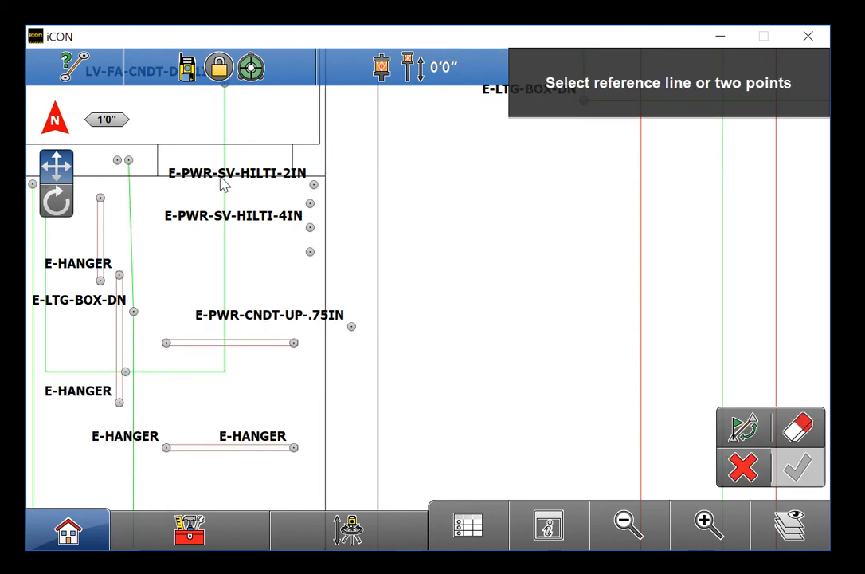
click(187, 180)
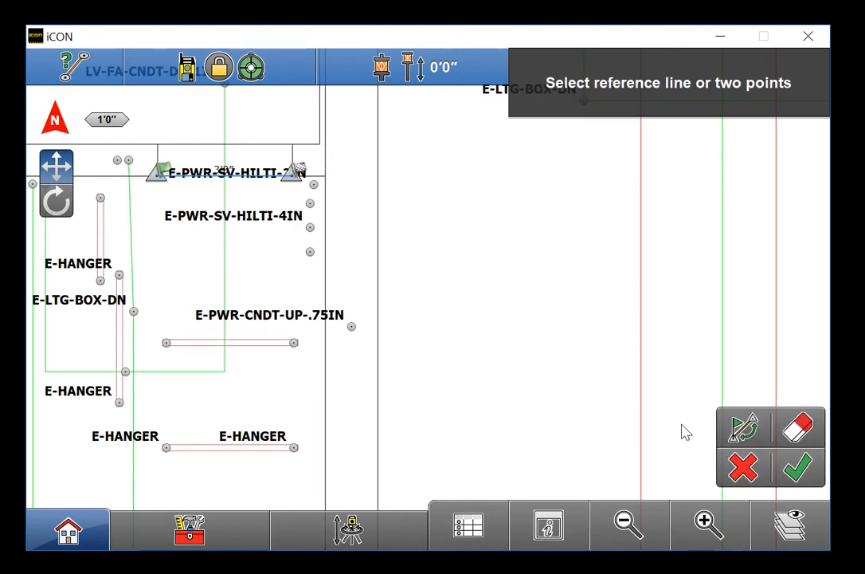
click(797, 468)
Measure five hanger, box and conduit points against line 178, hanger endpoints at 3'8 3/8"
click(314, 184)
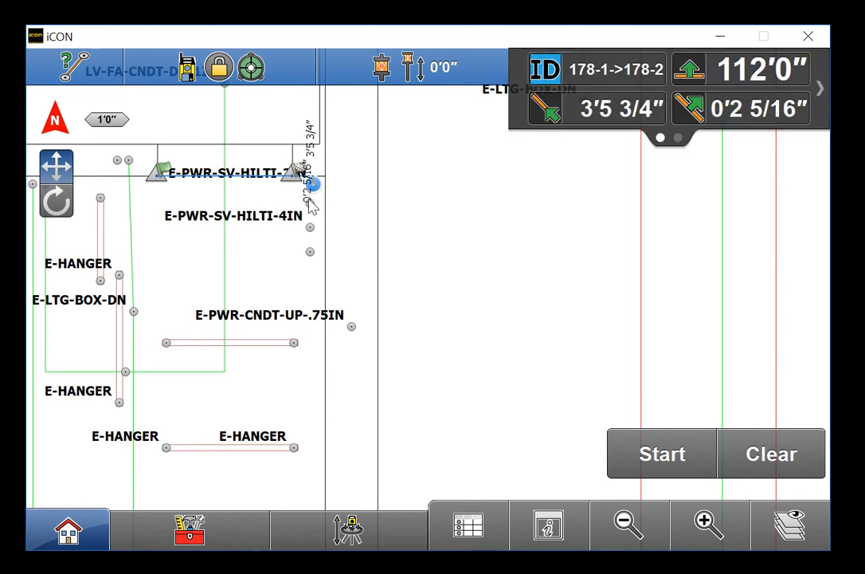
click(292, 344)
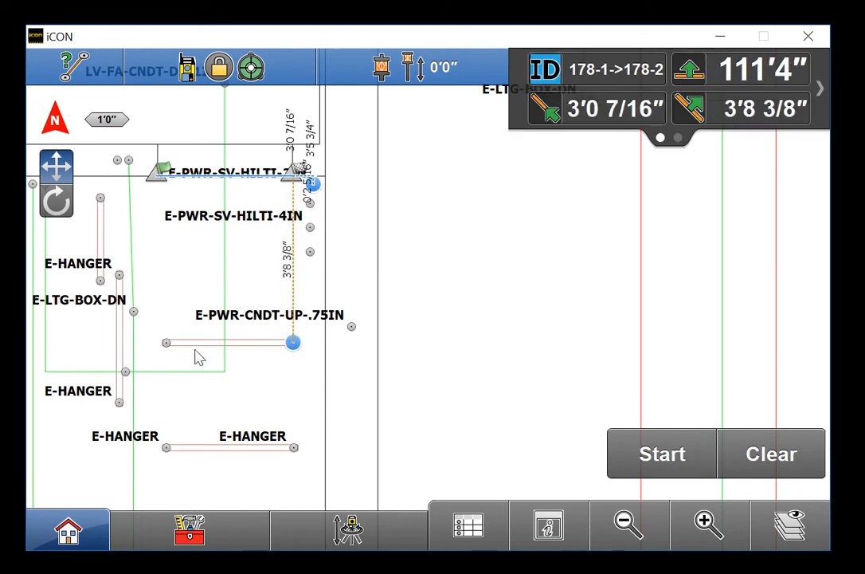
click(166, 343)
click(134, 311)
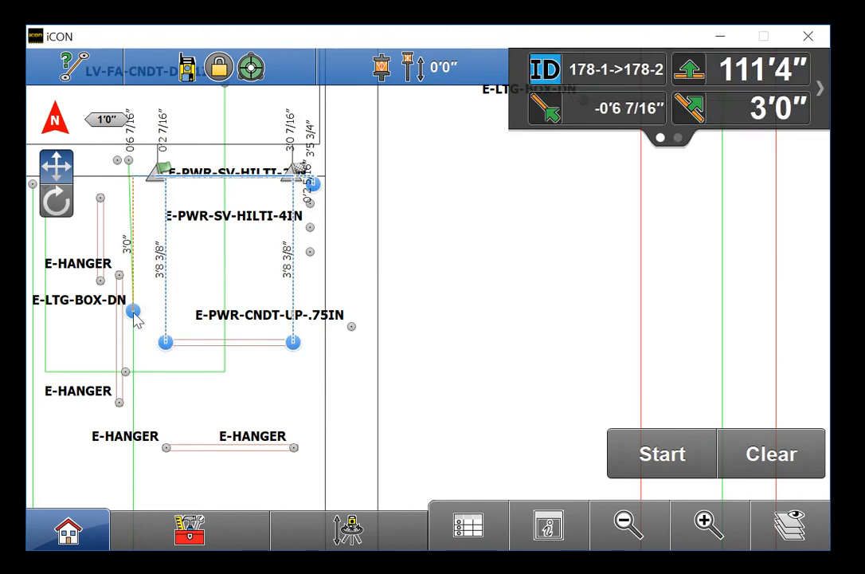
click(100, 198)
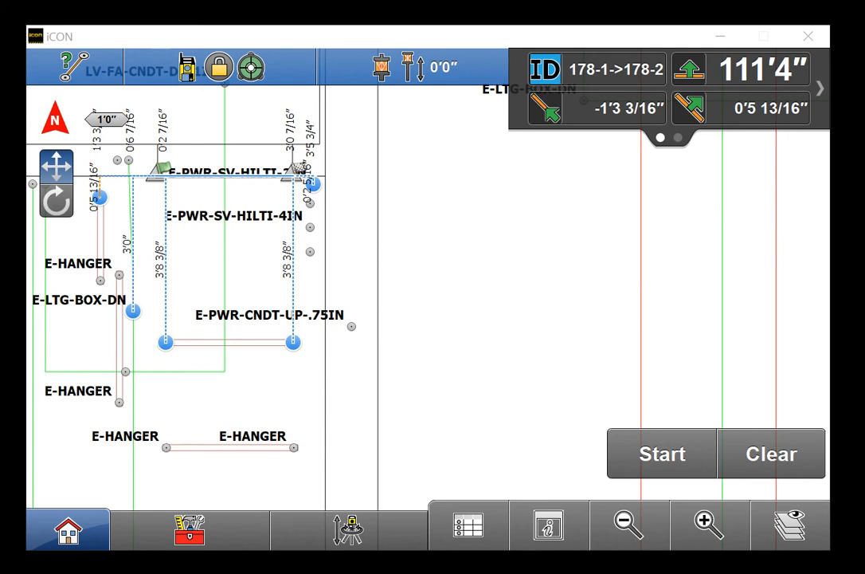
Reopen the Checks app by way of Home and As-Built to clear line 178 results, then zoom out
click(87, 533)
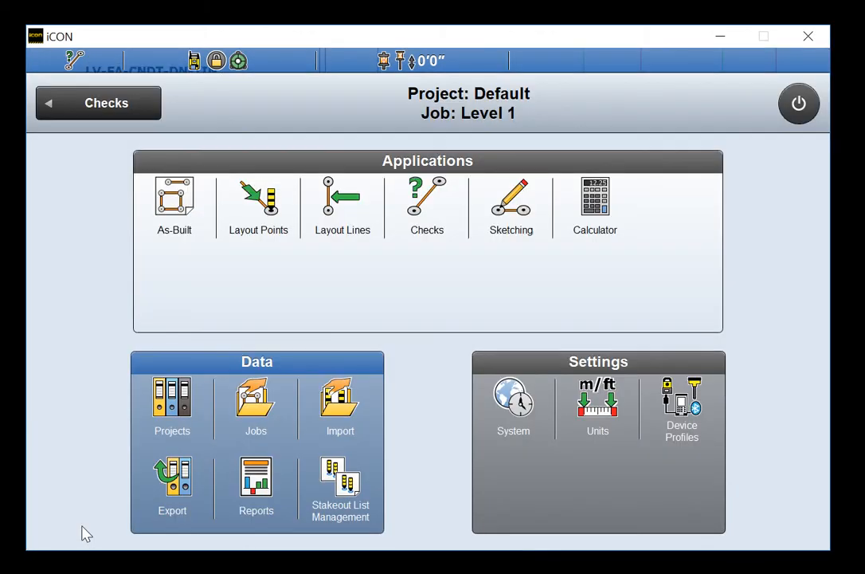
click(177, 217)
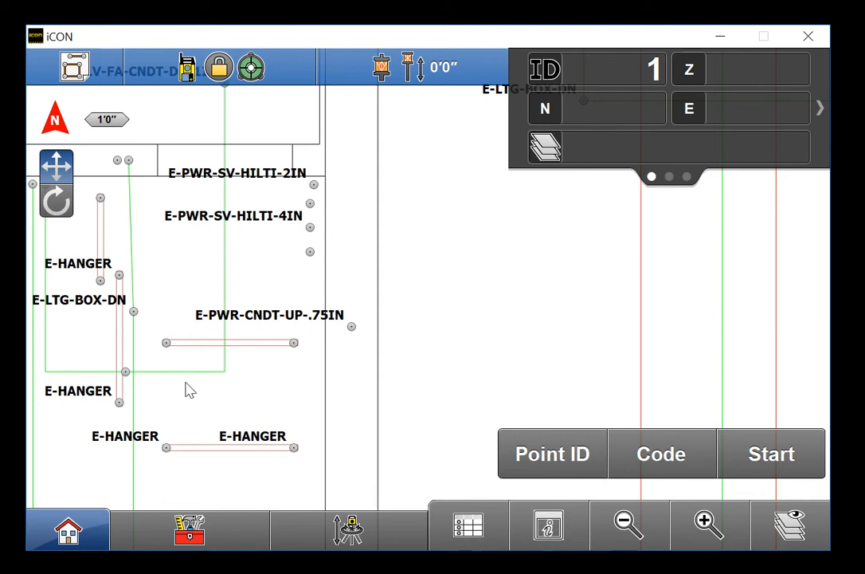
click(88, 526)
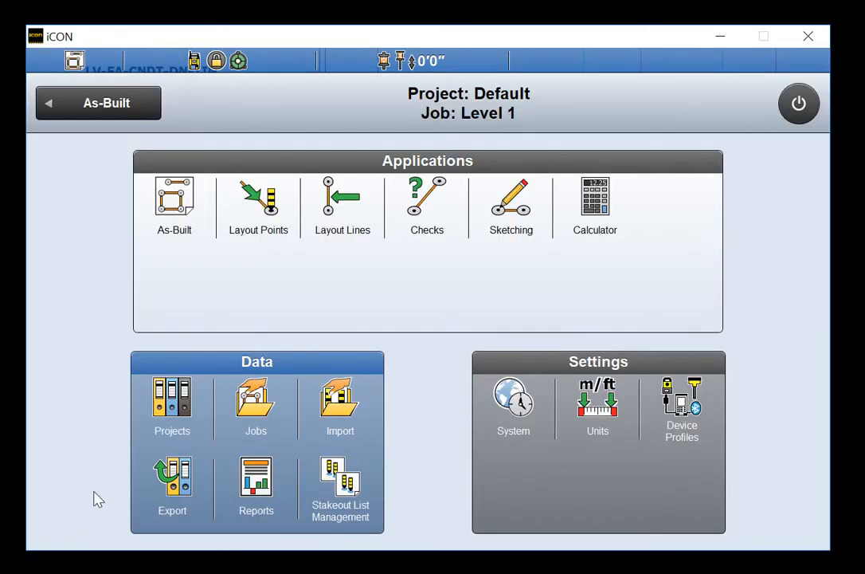
click(410, 213)
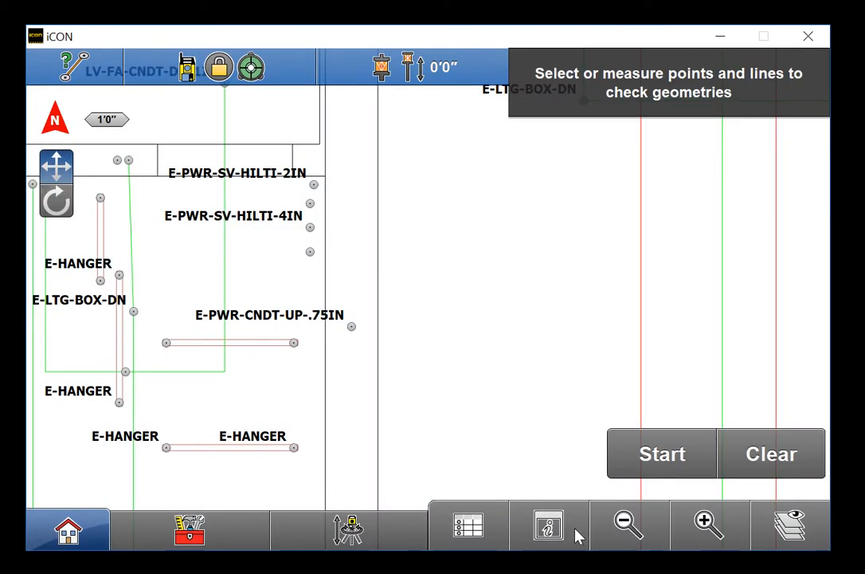
click(636, 528)
click(635, 529)
click(635, 529)
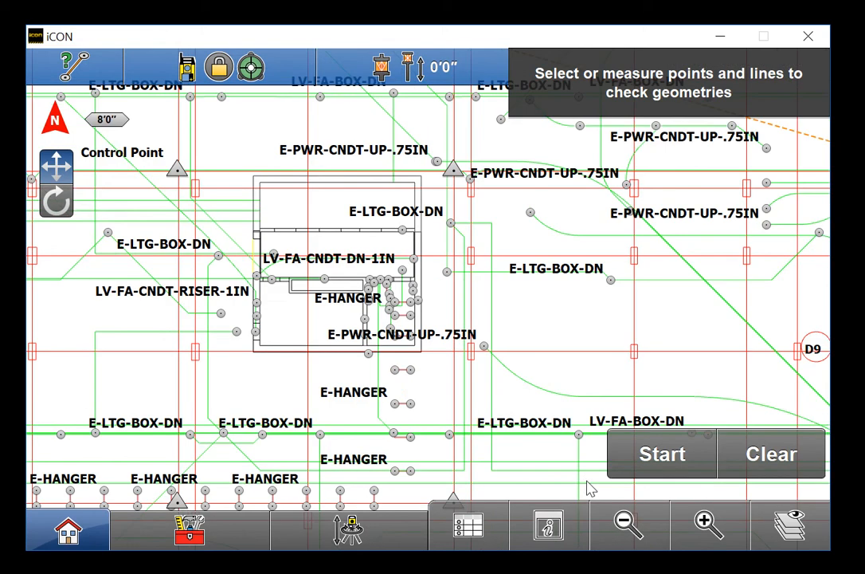
drag(526, 421, 318, 307)
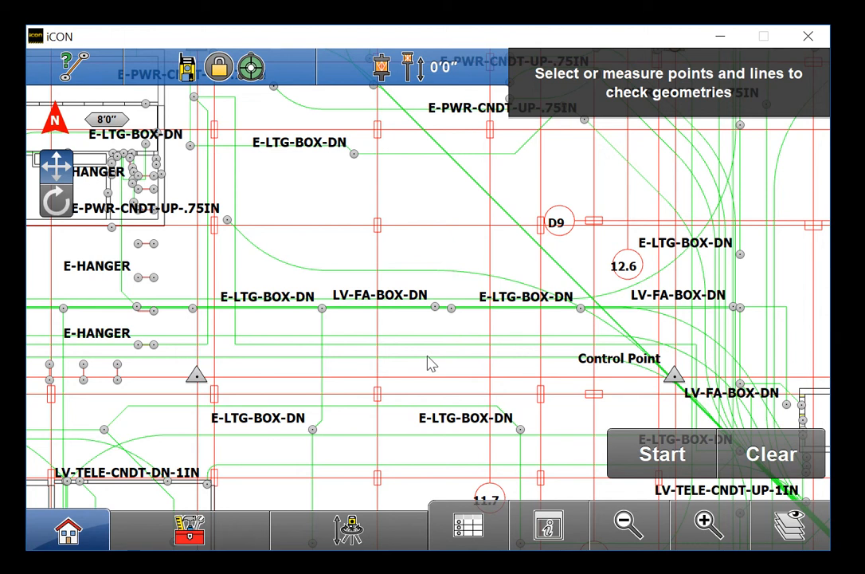
click(378, 264)
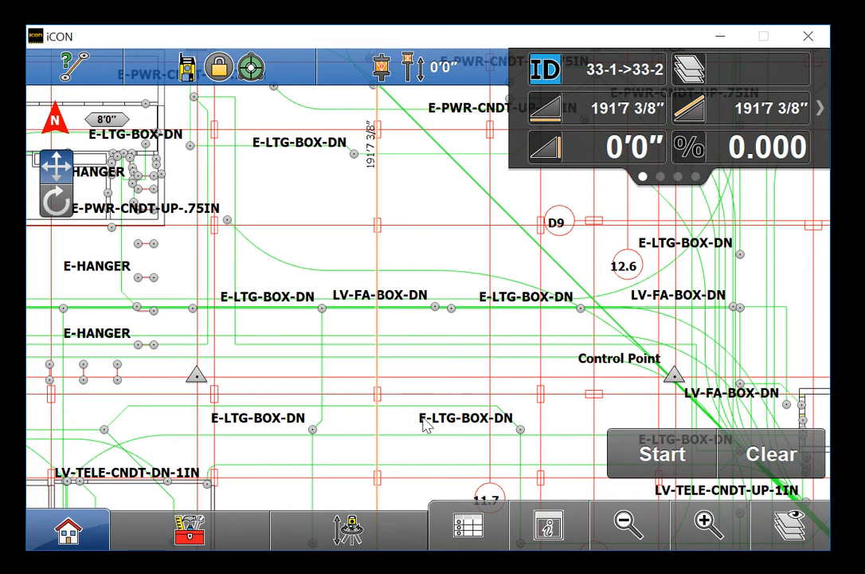
click(753, 470)
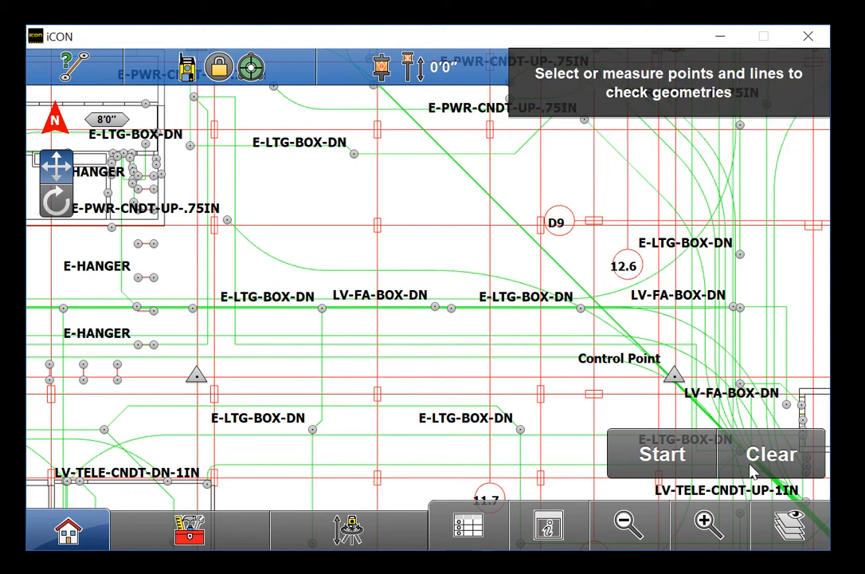
click(681, 530)
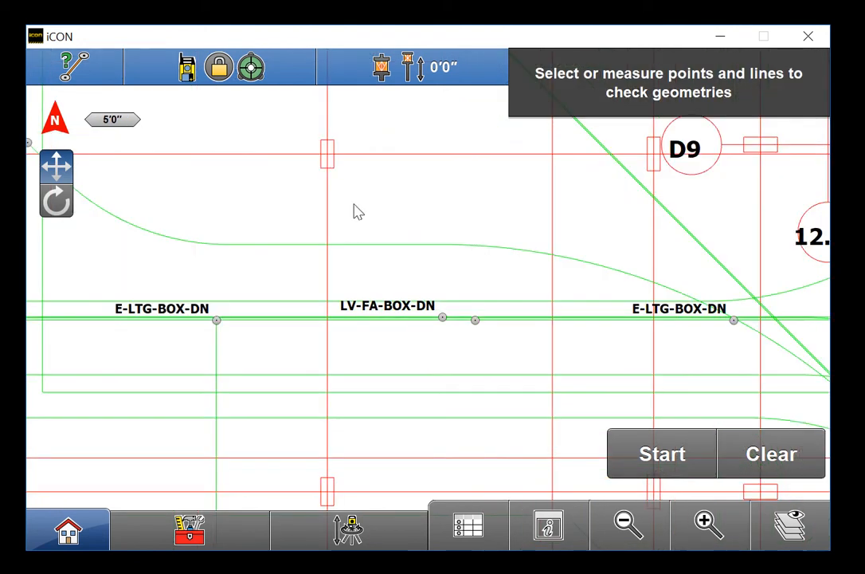
click(326, 145)
click(311, 195)
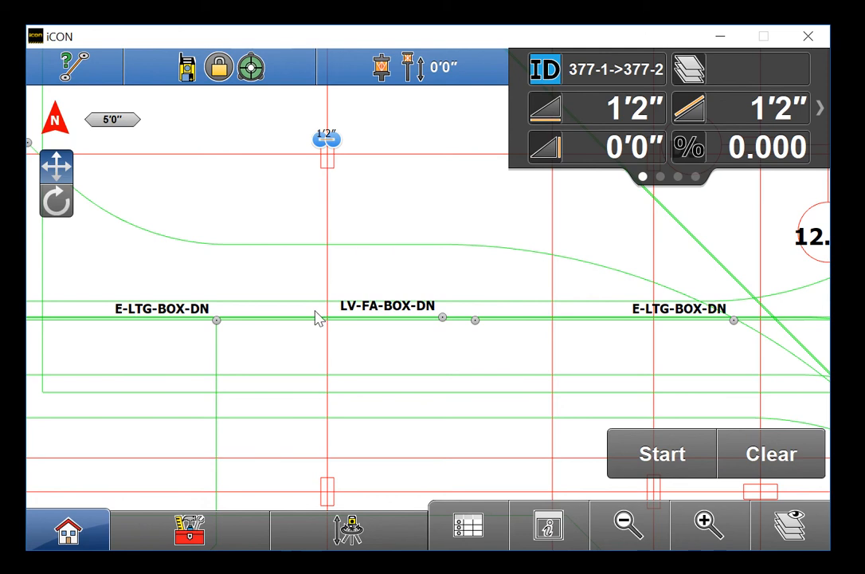
drag(316, 422, 521, 447)
drag(251, 260, 380, 446)
click(228, 289)
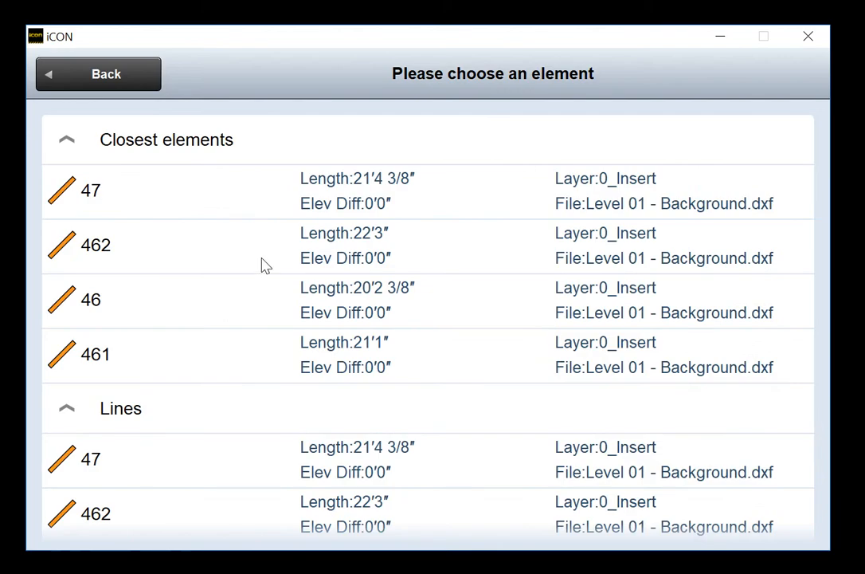
click(262, 205)
click(759, 456)
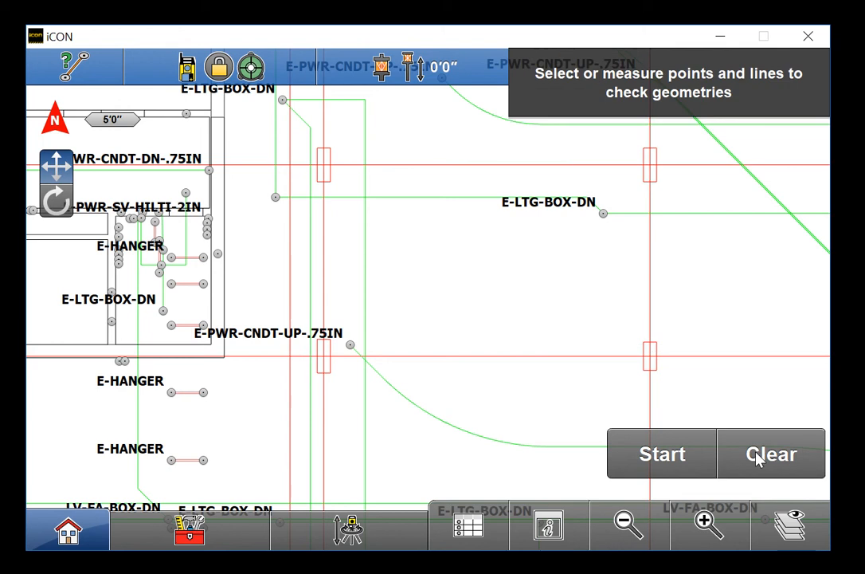
click(244, 295)
click(300, 196)
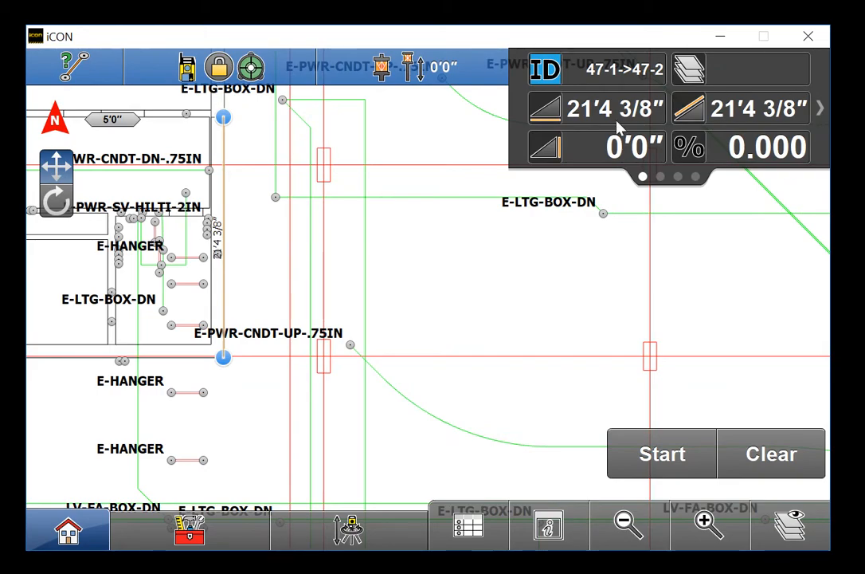
click(792, 456)
drag(584, 444, 312, 284)
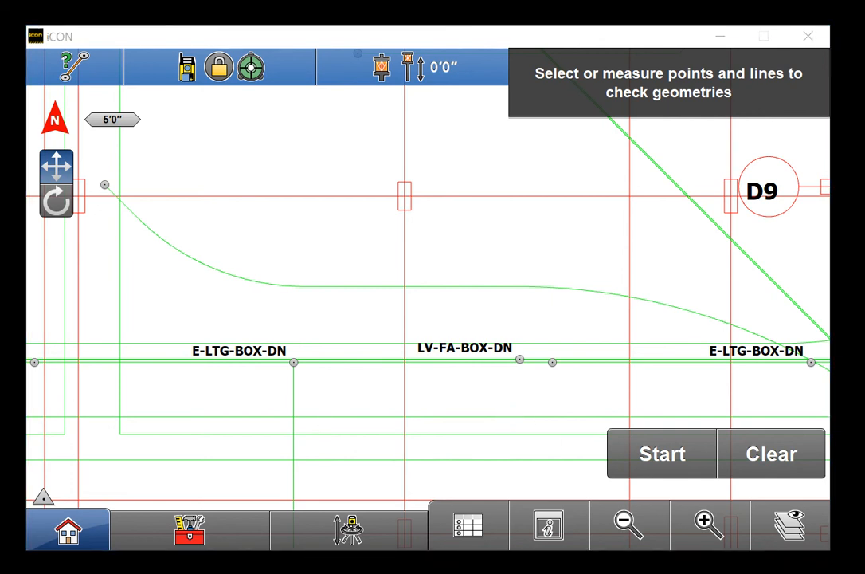
Measure the vertical grid line, showing its 191'7 3/8" length at a 180°00'00" bearing
click(405, 318)
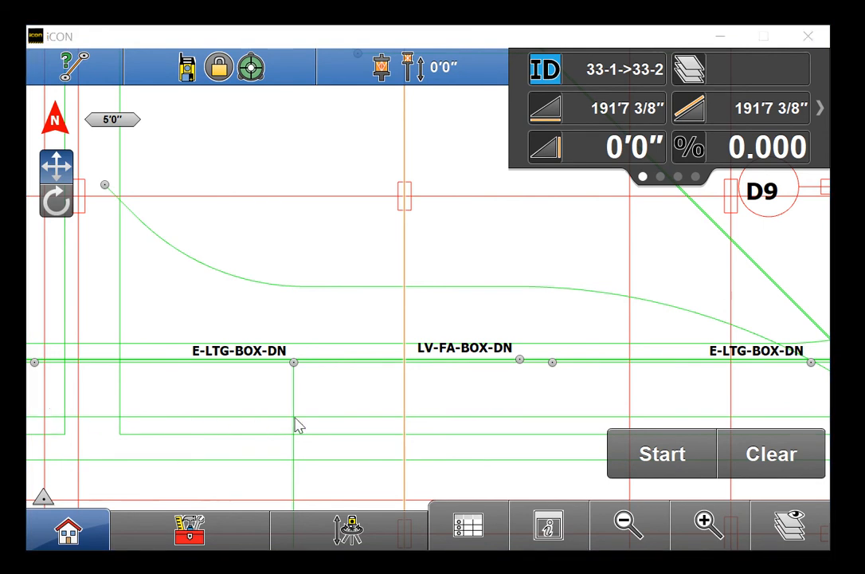
click(817, 109)
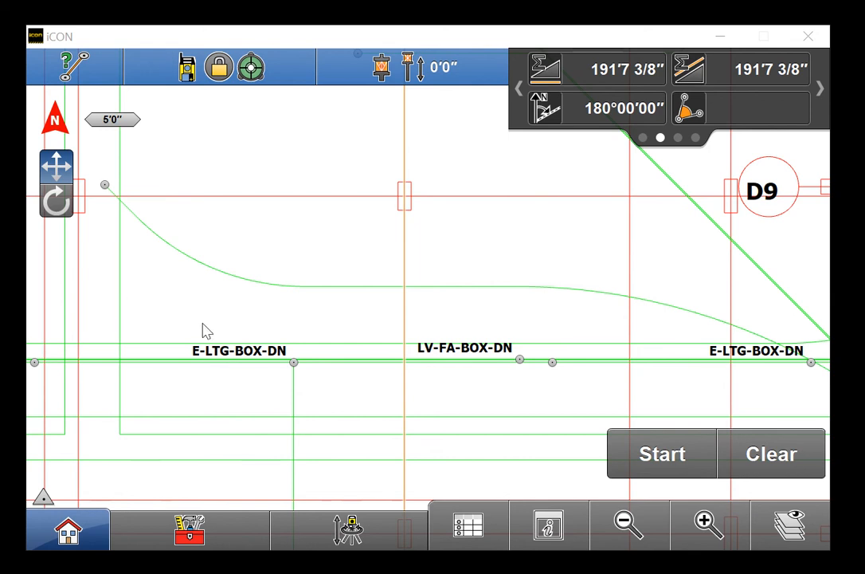
Page the info panel to endpoint 33-2's coordinates: N -229'1 3/16", E 348'0 1/4"
drag(781, 89, 589, 91)
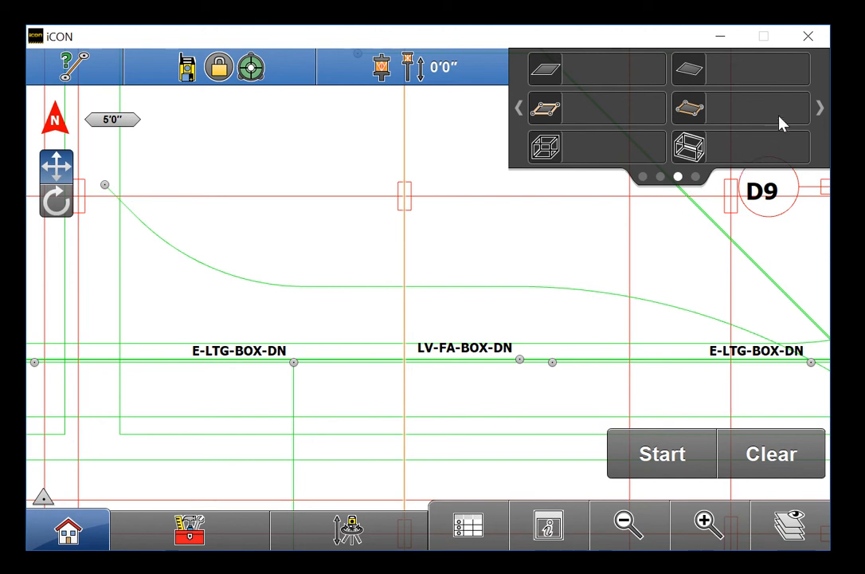
drag(786, 116, 740, 112)
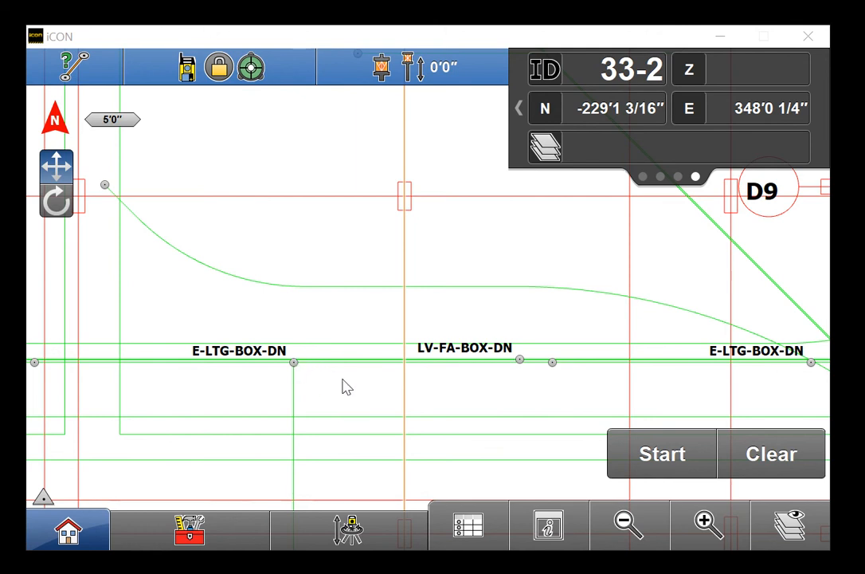
Measure from 33-2 to point 4089 on E-LTG-BOX-DN
scroll(294, 363, up, 3)
click(294, 363)
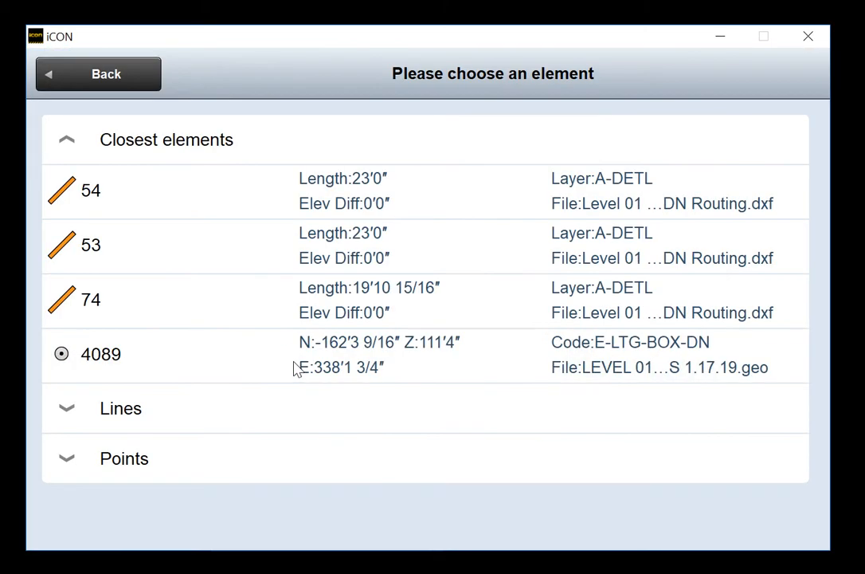
click(144, 359)
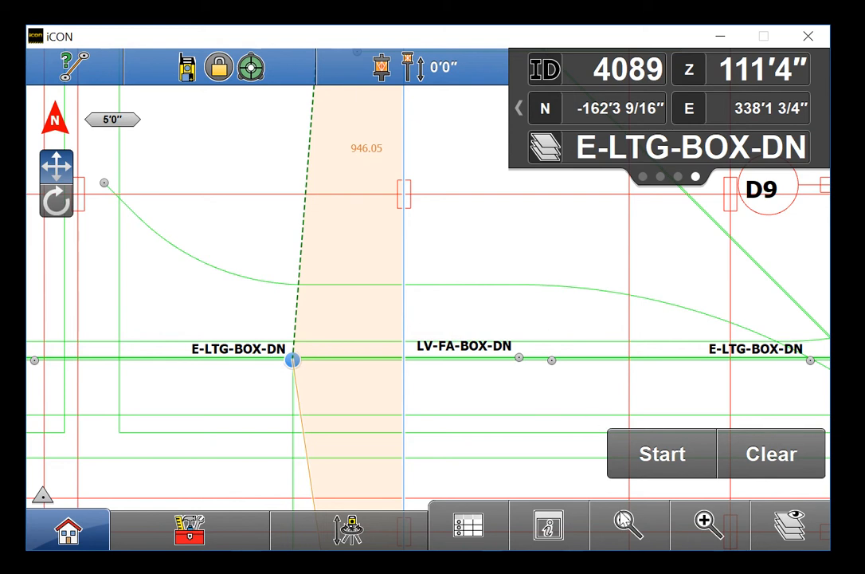
scroll(530, 442, down, 2)
drag(534, 408, 464, 419)
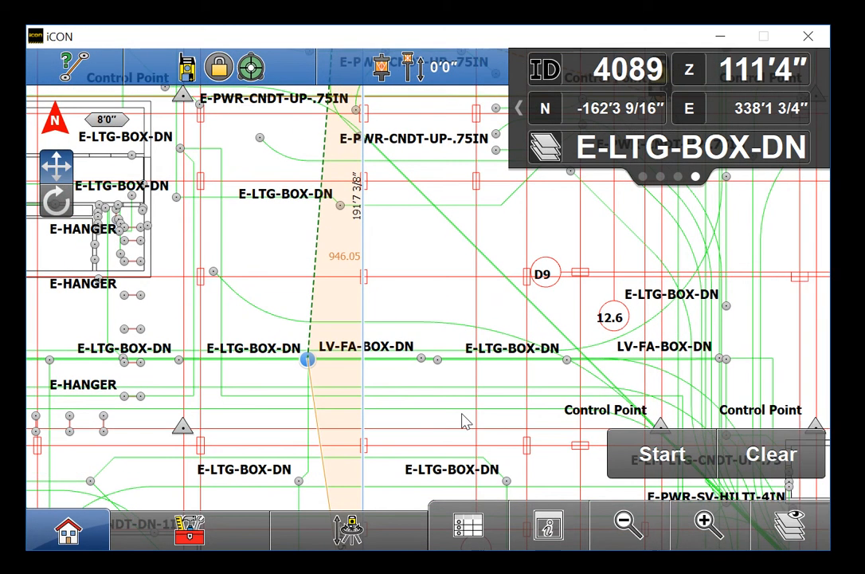
Page the results to the 946.05 area and 384'4 1/8" perimeter, volumes still 0.00
click(797, 123)
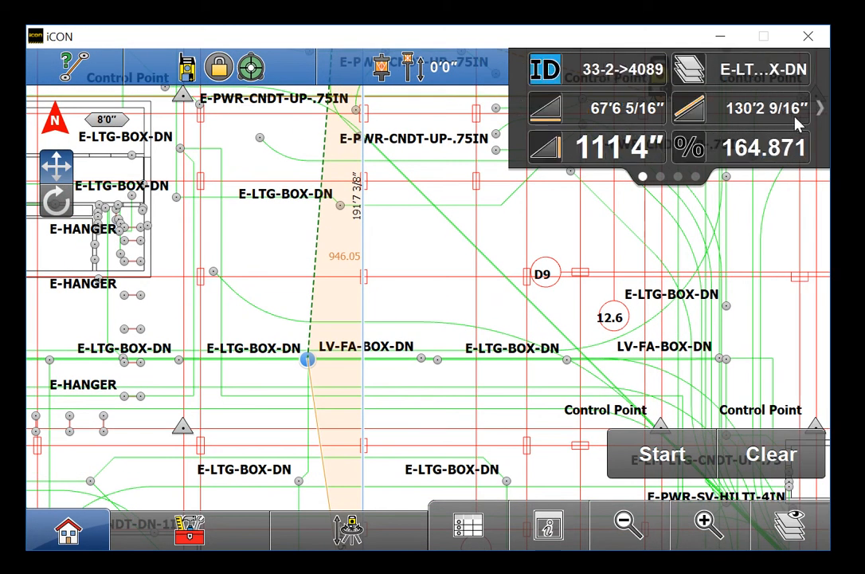
click(797, 124)
click(797, 124)
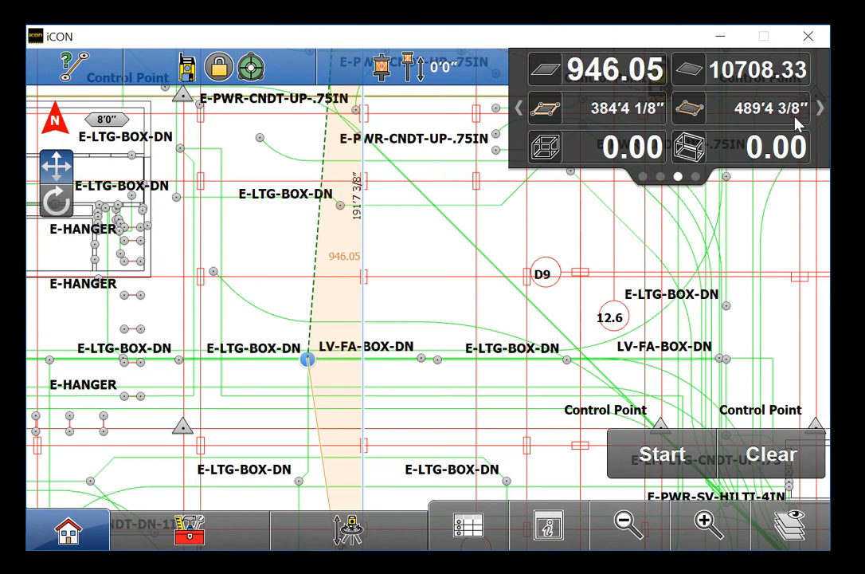
click(796, 120)
click(796, 120)
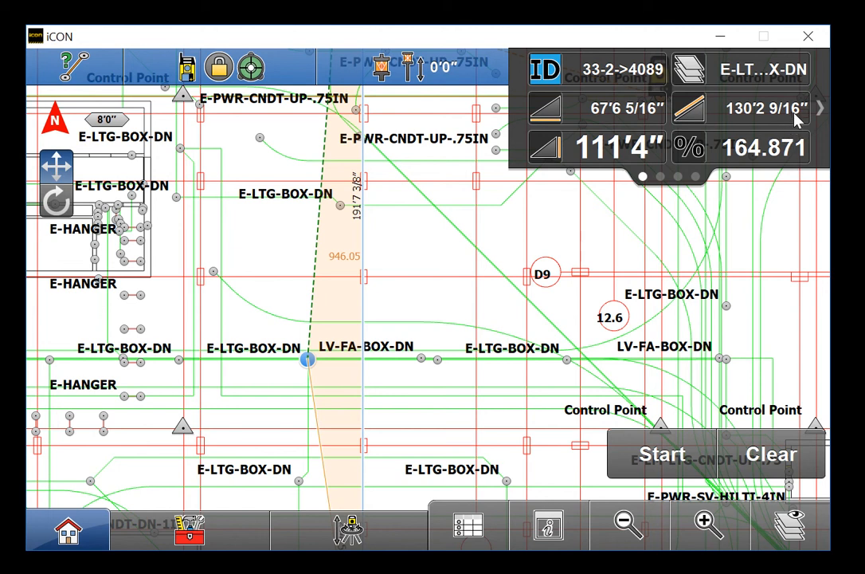
click(787, 113)
click(786, 113)
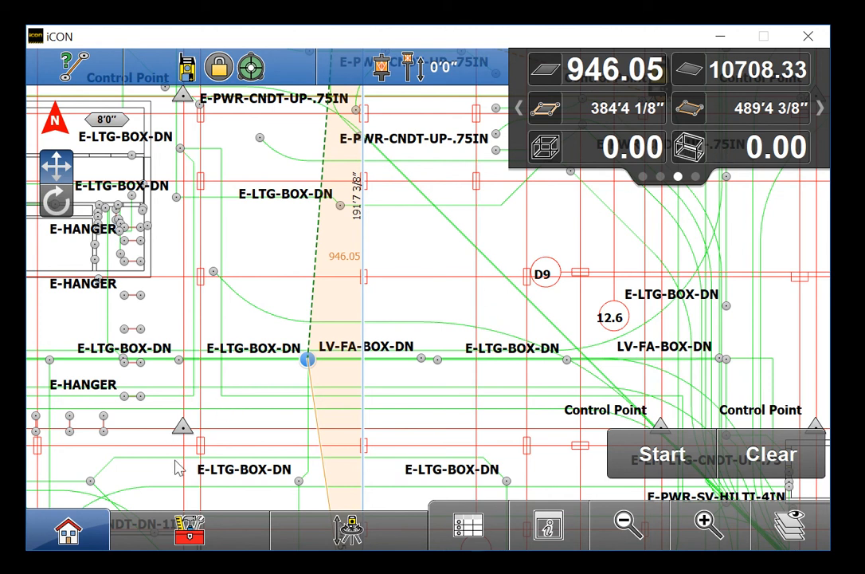
click(189, 528)
Apply a Block Volume check at 5'0" elevation, producing volumes 175.20 and 1983.04
click(237, 392)
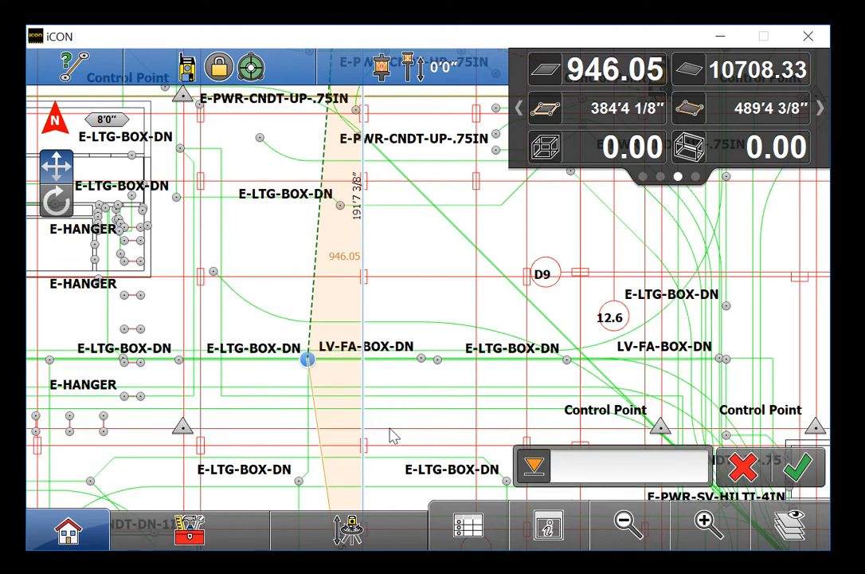
click(581, 472)
click(291, 367)
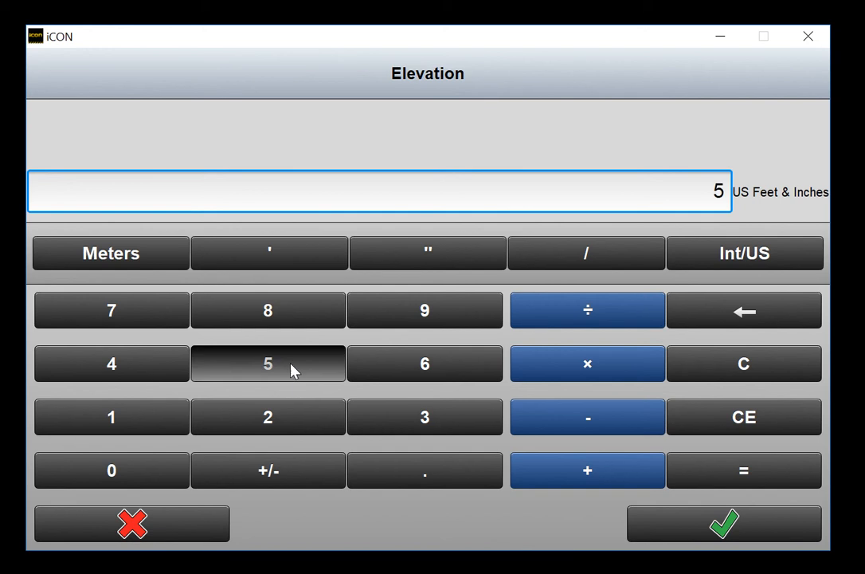
click(297, 269)
click(690, 527)
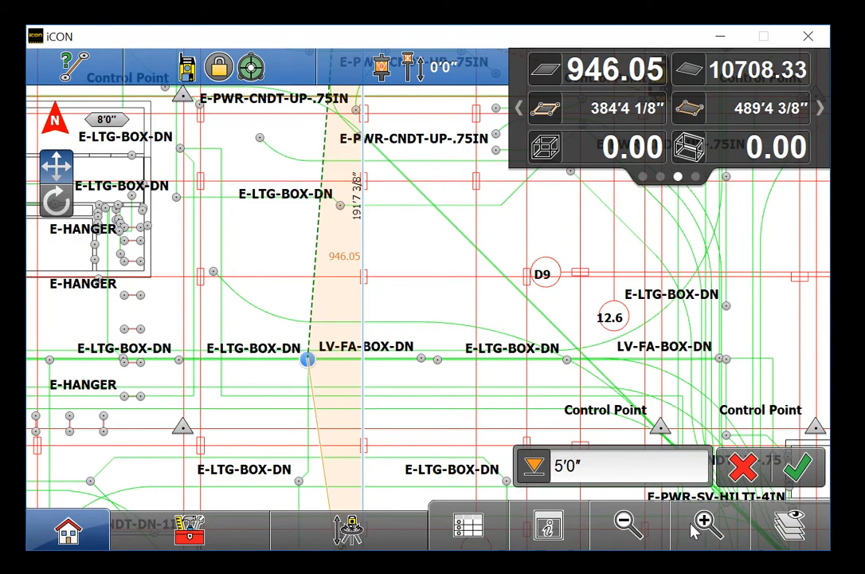
click(788, 471)
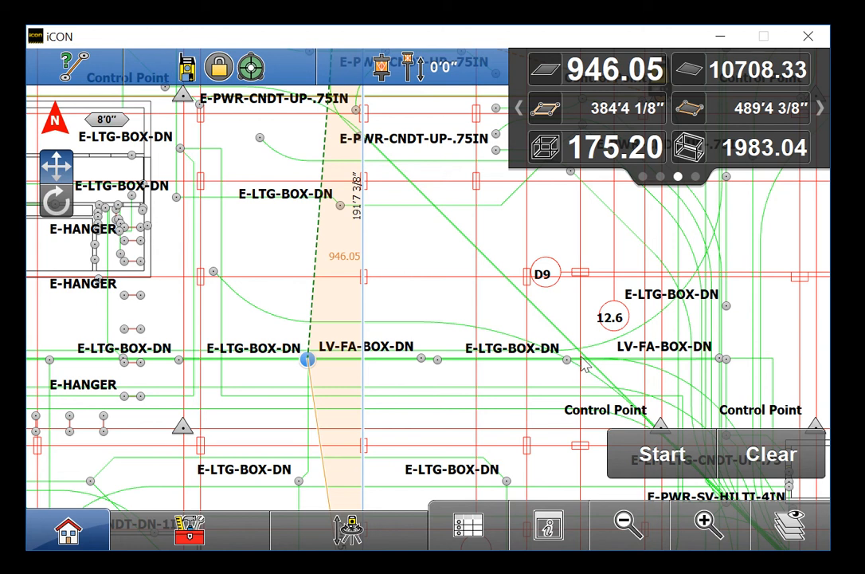
Add point 3046 on LV-FA-BOX-DN, 20'1 3/16" from 4089 at 0.622% slope
scroll(424, 361, up, 2)
scroll(423, 361, down, 2)
click(423, 360)
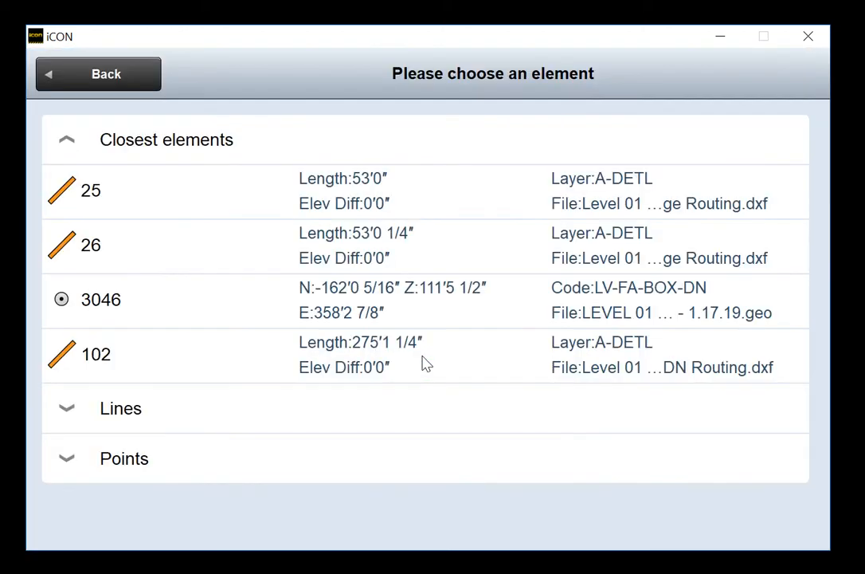
click(221, 322)
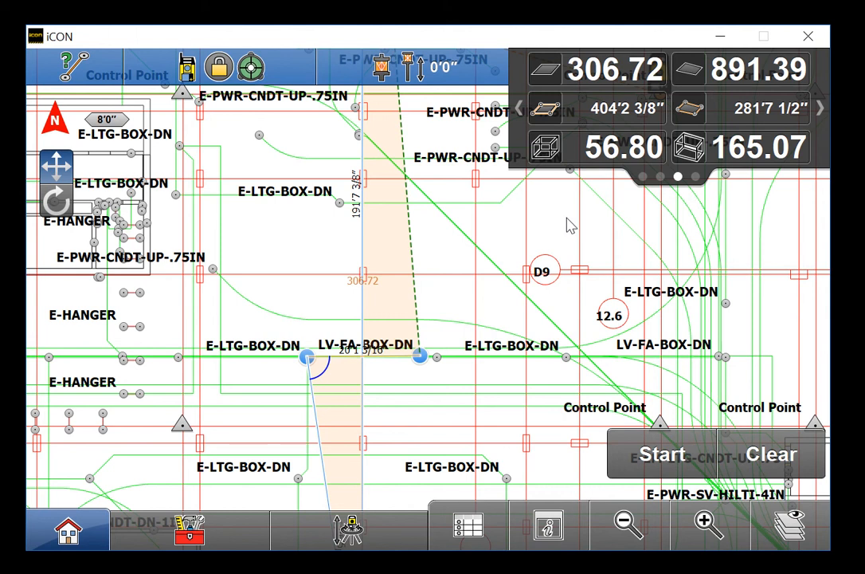
Cycle the info panel pages to review the 306.72 area and 56.80 / 165.07 volumes
click(785, 109)
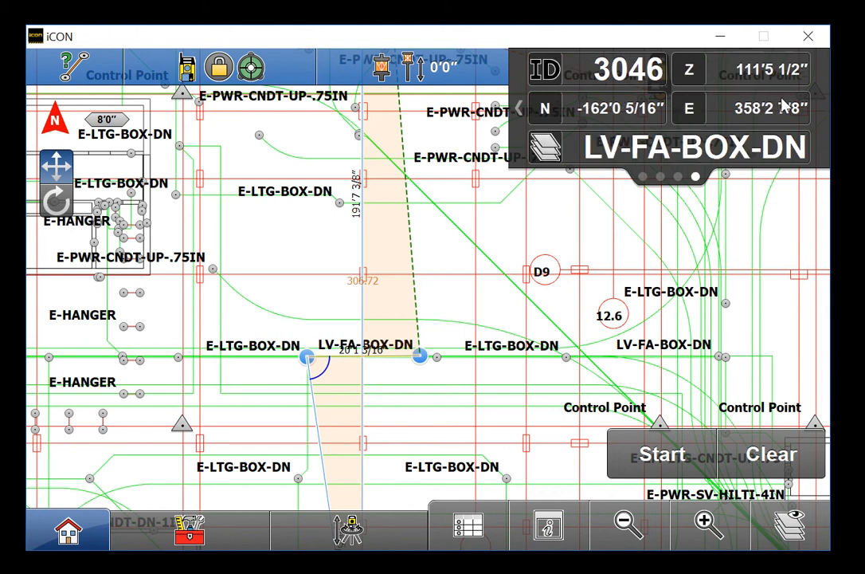
click(785, 109)
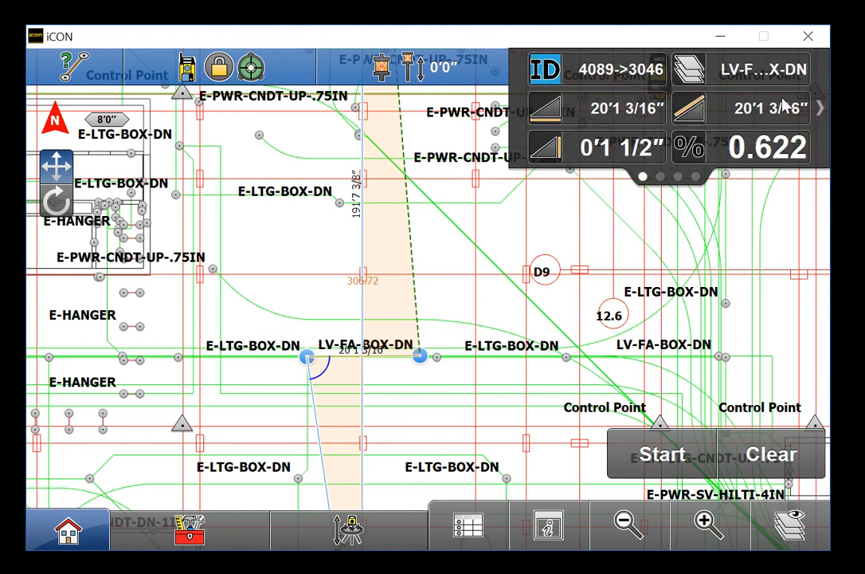
click(785, 108)
click(785, 109)
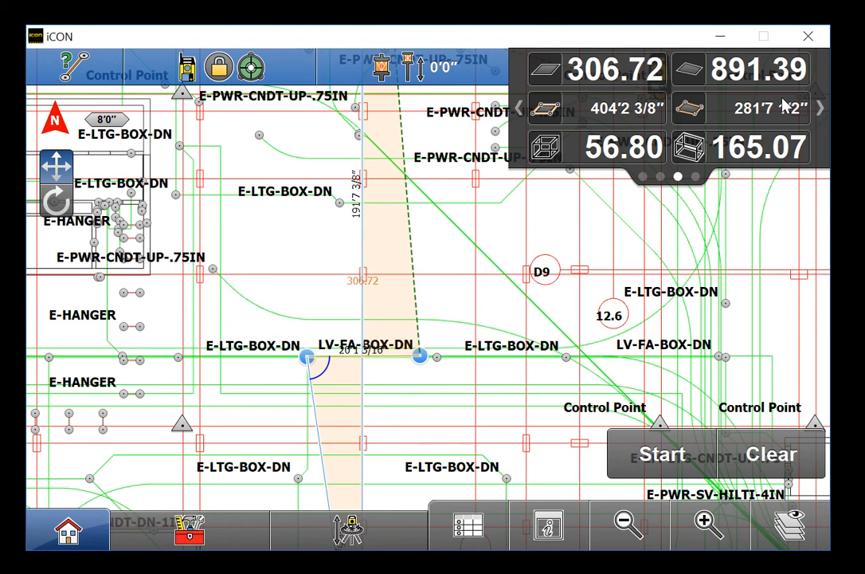
click(785, 109)
click(785, 109)
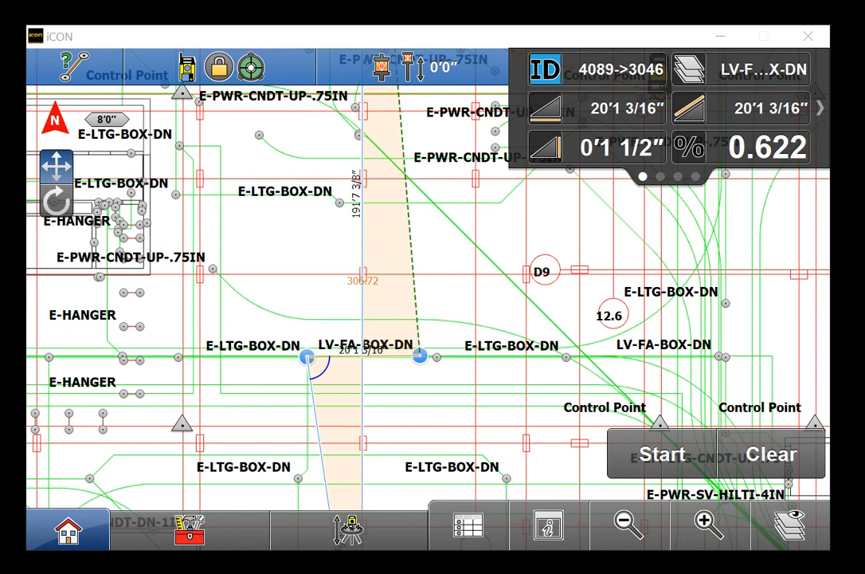
Clear the old measurement and measure a level 23'0" line from point 4089 to point 4103
click(785, 469)
scroll(311, 360, up, 3)
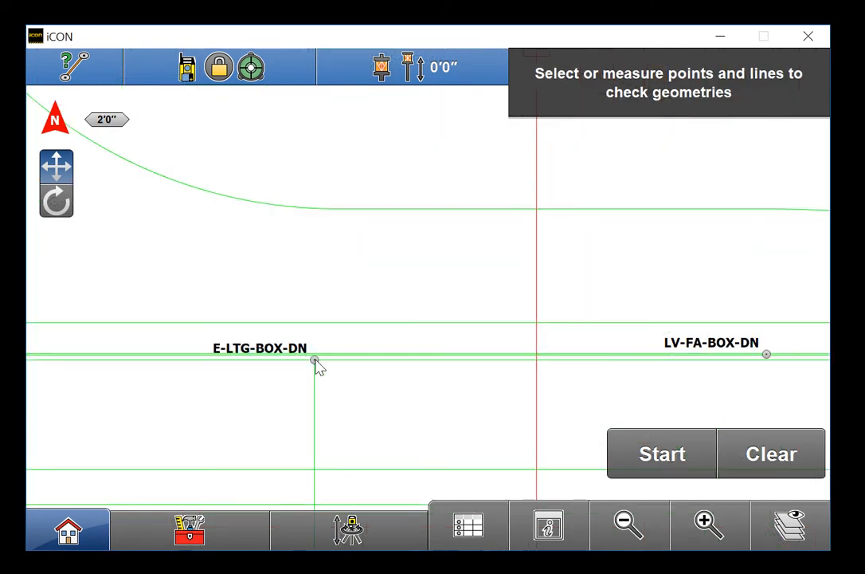
scroll(314, 363, up, 2)
click(314, 363)
click(202, 341)
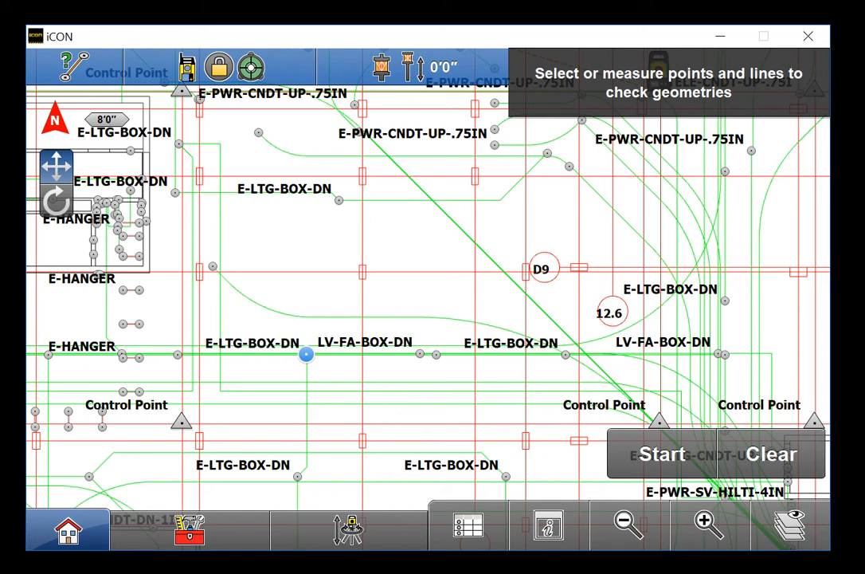
scroll(440, 362, up, 2)
click(431, 362)
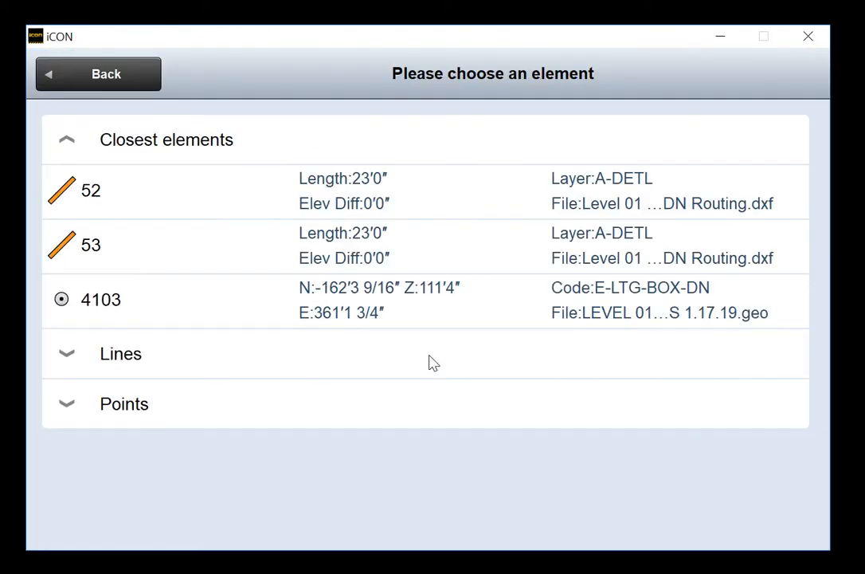
click(227, 302)
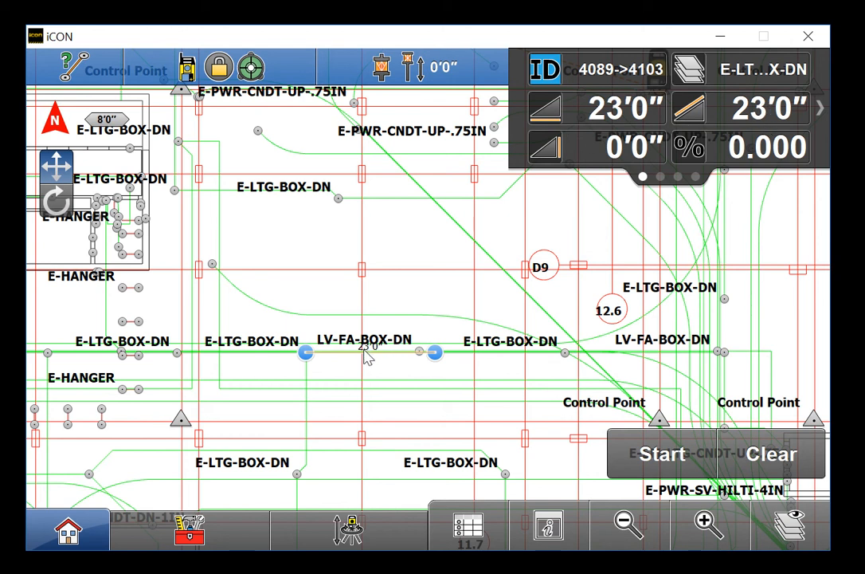
click(341, 203)
Close the triangle at point 4086, review its angles, 315.58 area and coordinates, then clear it
click(175, 259)
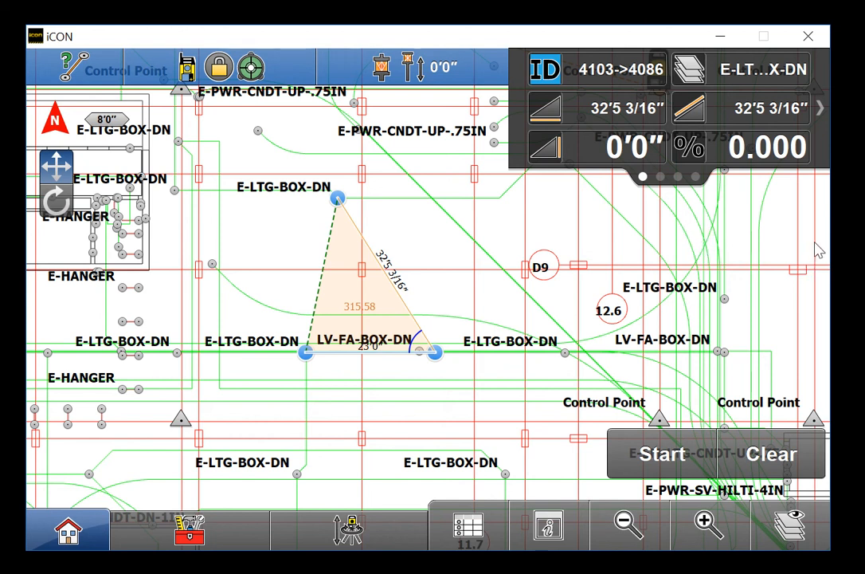
click(807, 120)
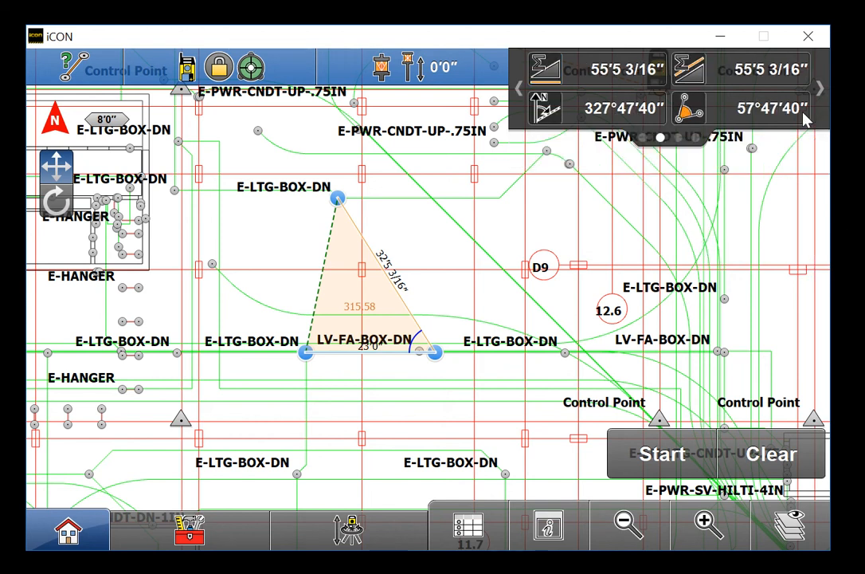
click(804, 115)
click(804, 115)
click(804, 116)
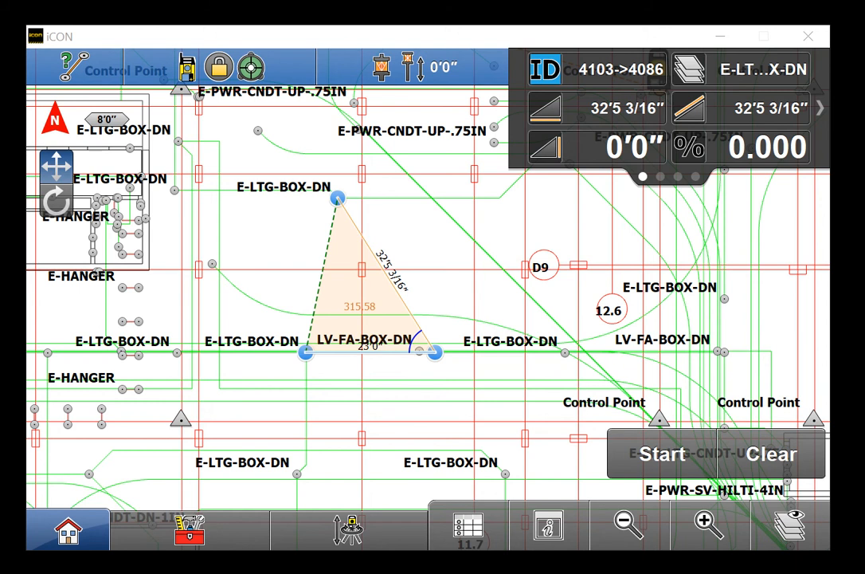
click(768, 456)
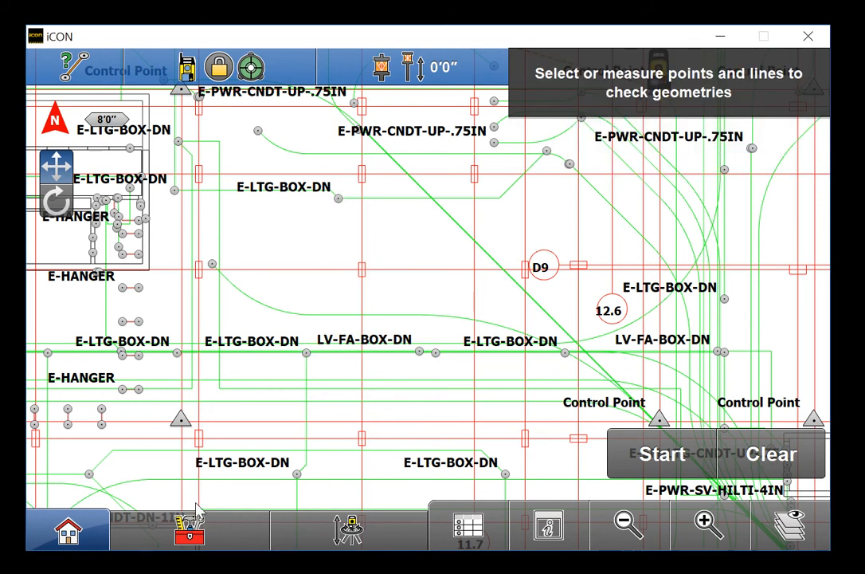
Switch to the radial check and measure from the first point to the upper E-LTG-BOX-DN point
click(194, 530)
click(77, 372)
click(212, 265)
click(339, 198)
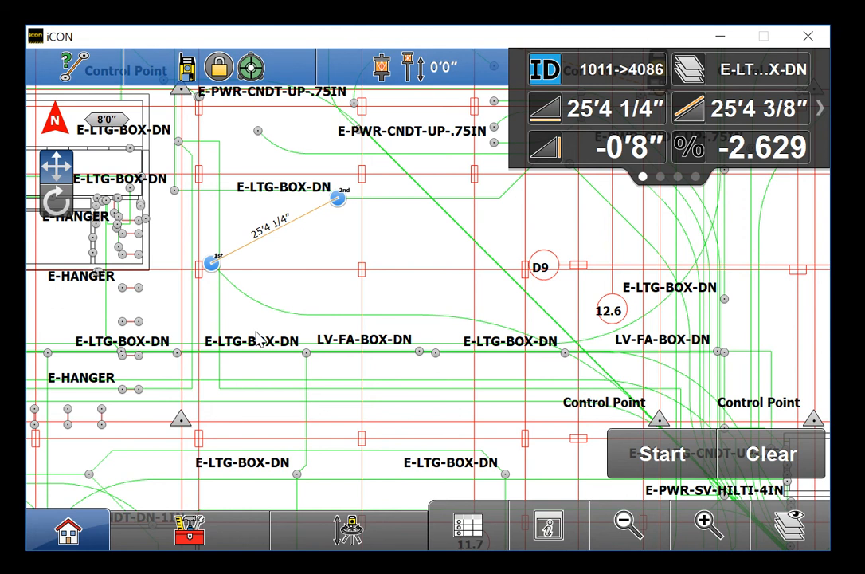
Add a radial line to the lower-left lighting box, view the summed distances and angles, then clear
click(307, 356)
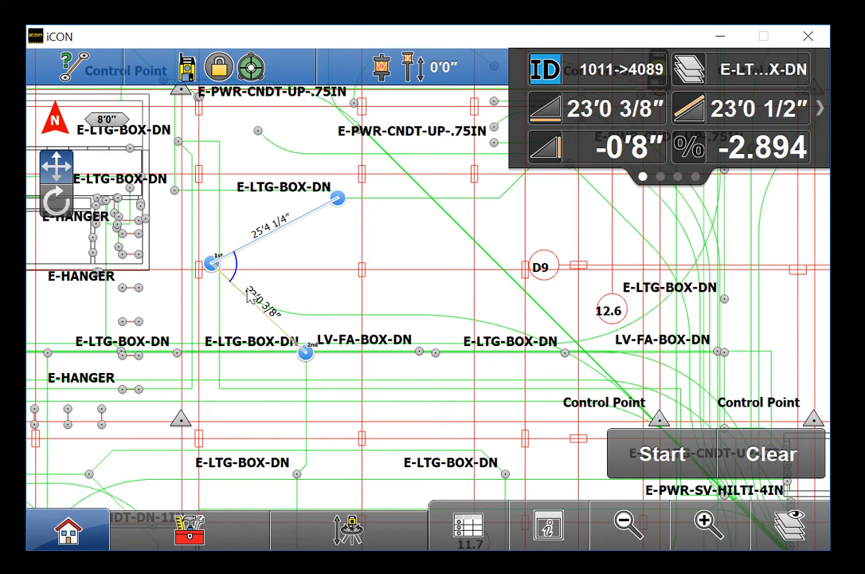
click(177, 355)
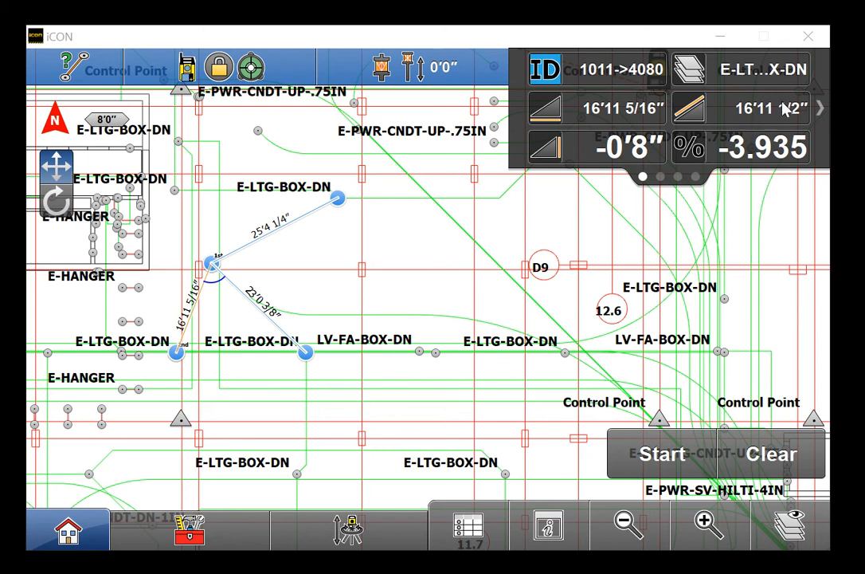
click(806, 112)
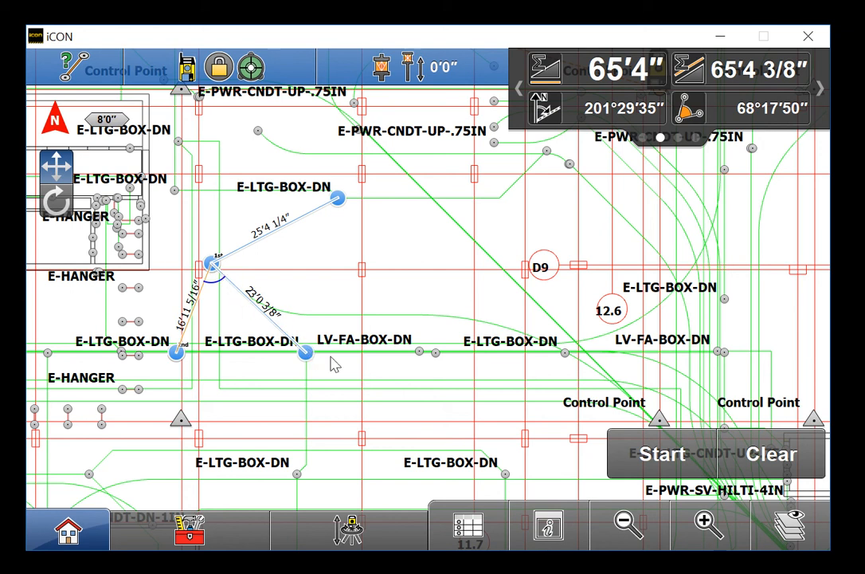
click(768, 453)
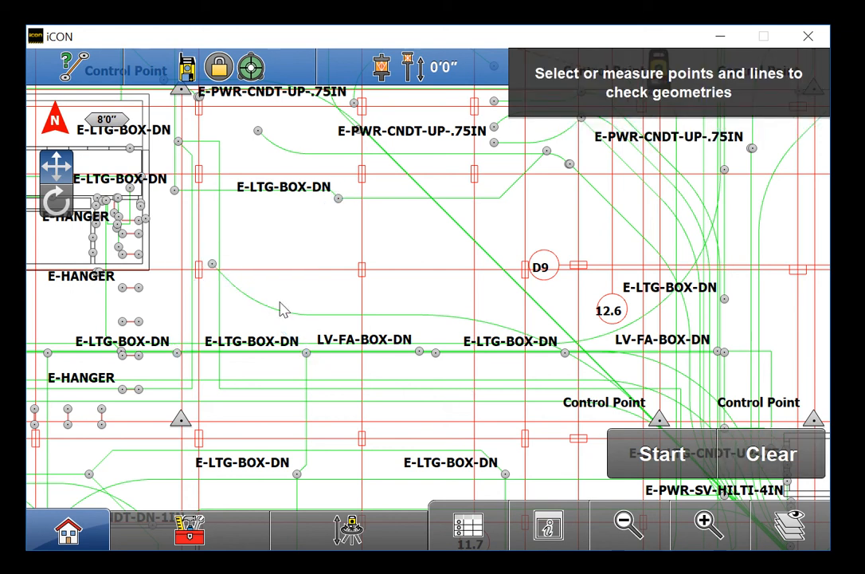
Measure two trial lines from the first point through both lighting box points, then clear them
click(212, 264)
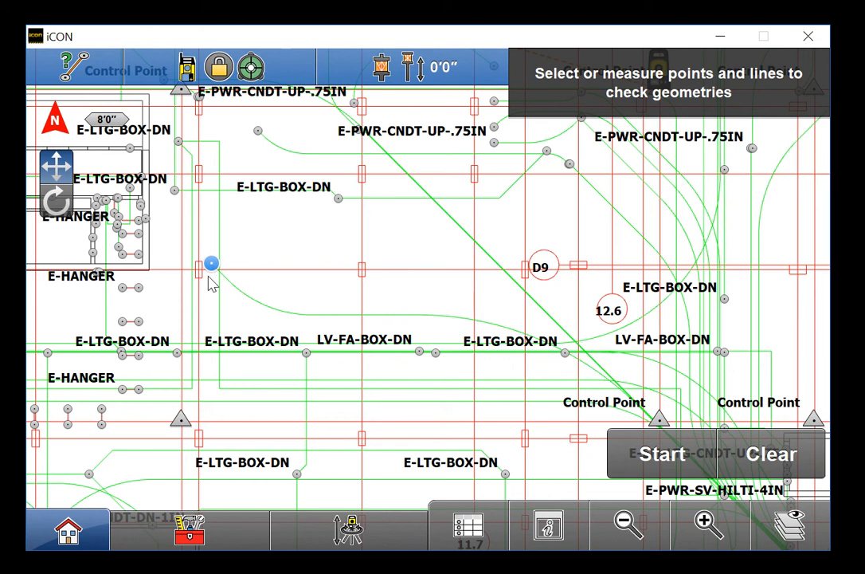
click(177, 352)
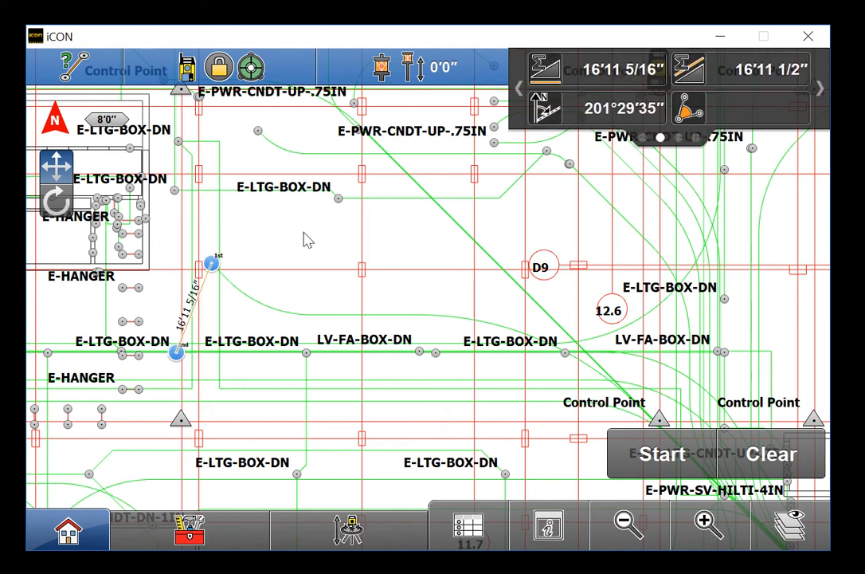
click(338, 198)
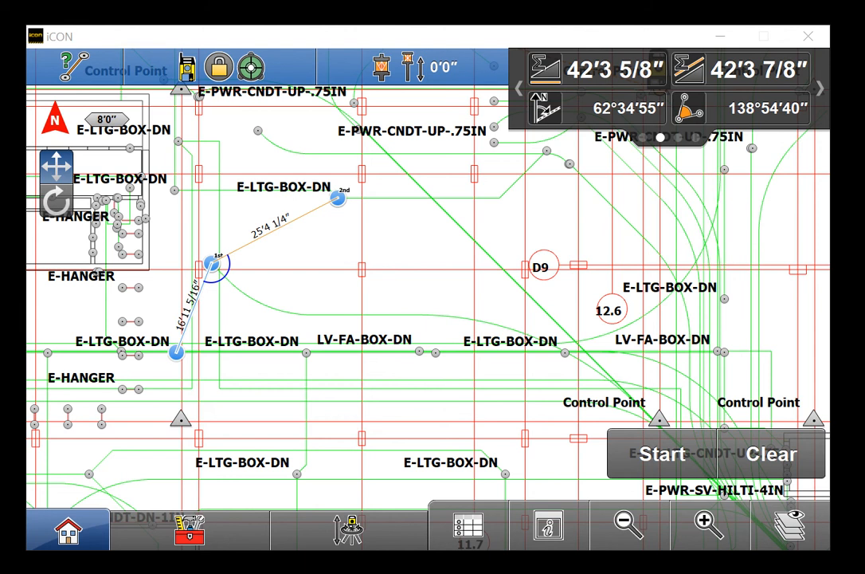
click(769, 453)
click(179, 534)
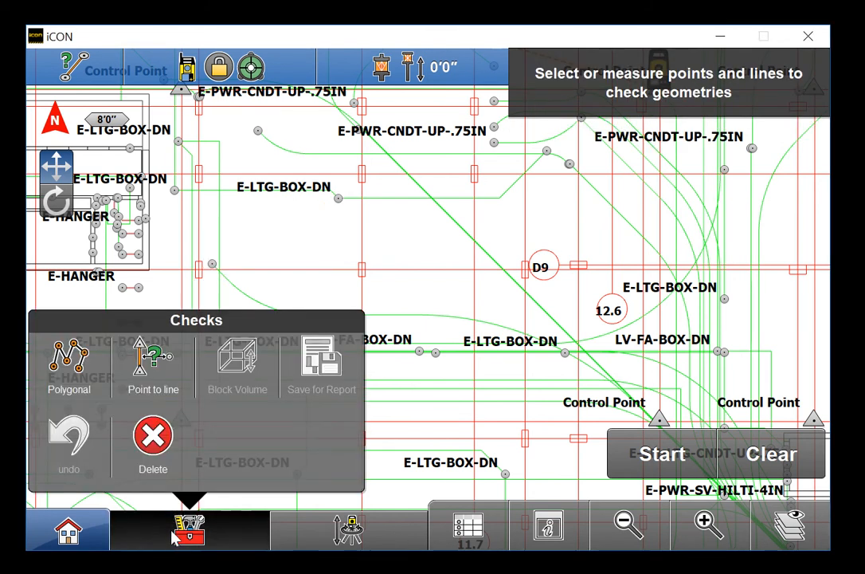
Start a Polygonal check with points 1011 and 4089 as the first two vertices
click(72, 373)
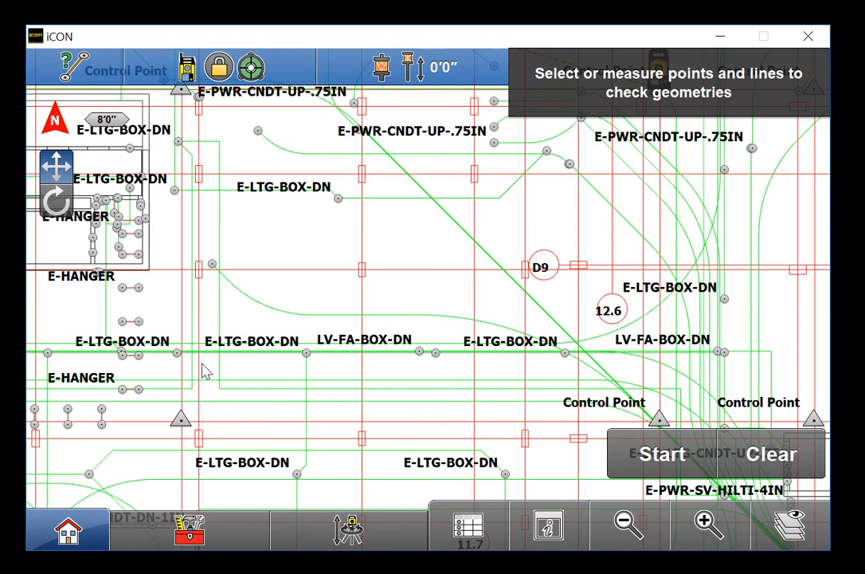
scroll(213, 268, up, 4)
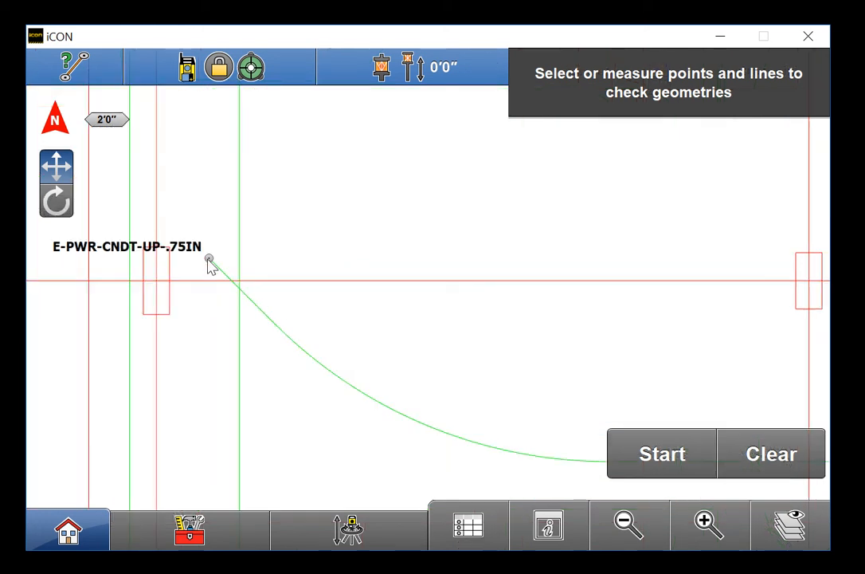
click(209, 266)
click(209, 265)
scroll(209, 265, down, 4)
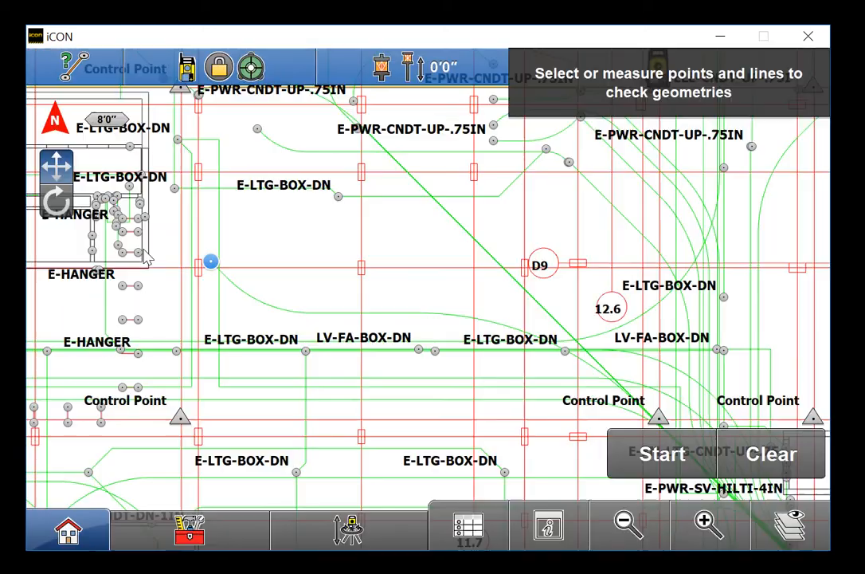
scroll(307, 356, up, 6)
click(311, 357)
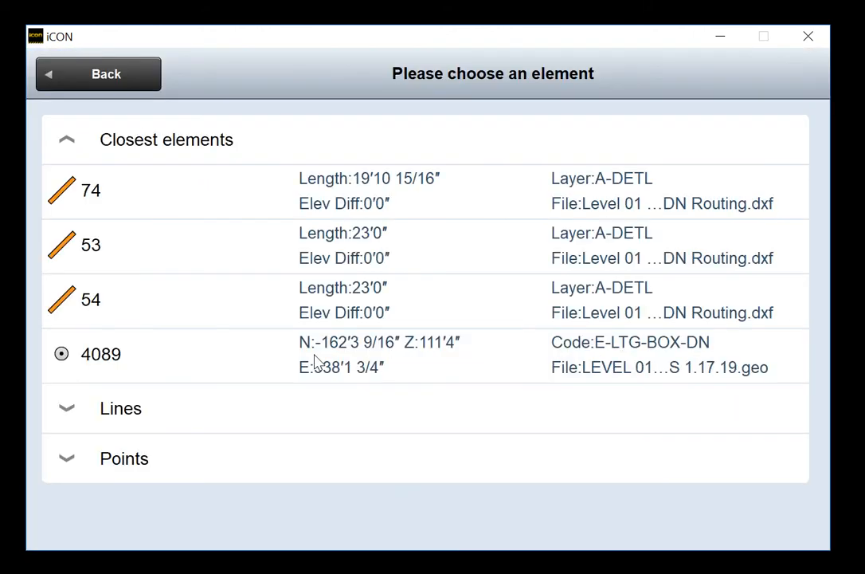
click(197, 358)
Add vertices 4086 and 1006 to close the polygon, giving a 494.73 area
click(323, 209)
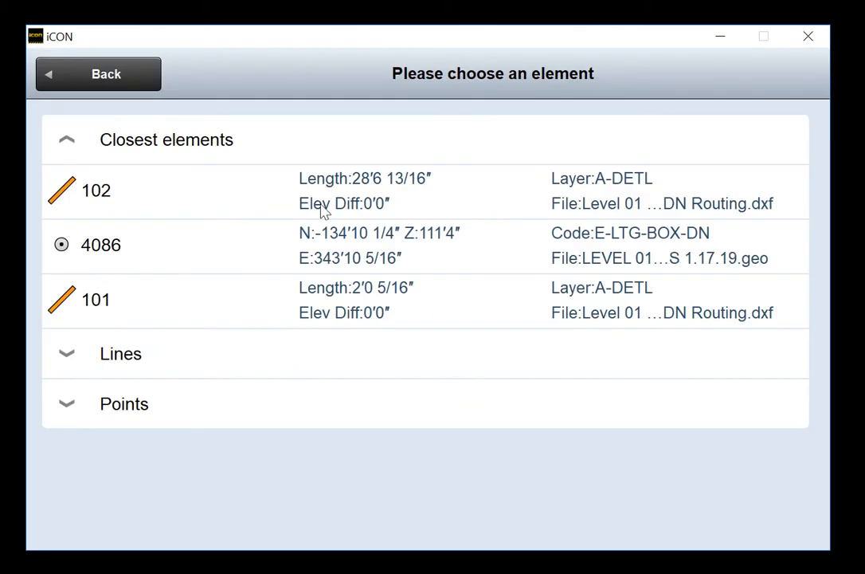
click(265, 255)
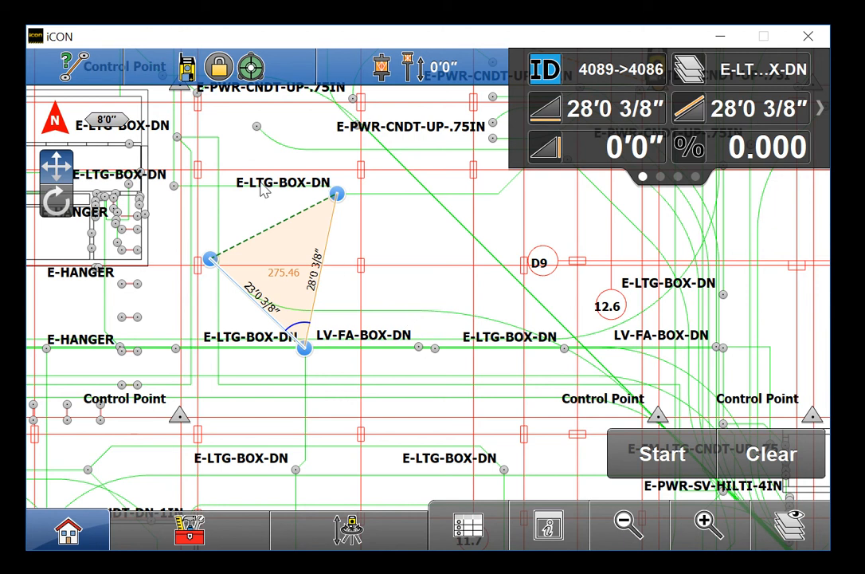
click(255, 127)
click(151, 199)
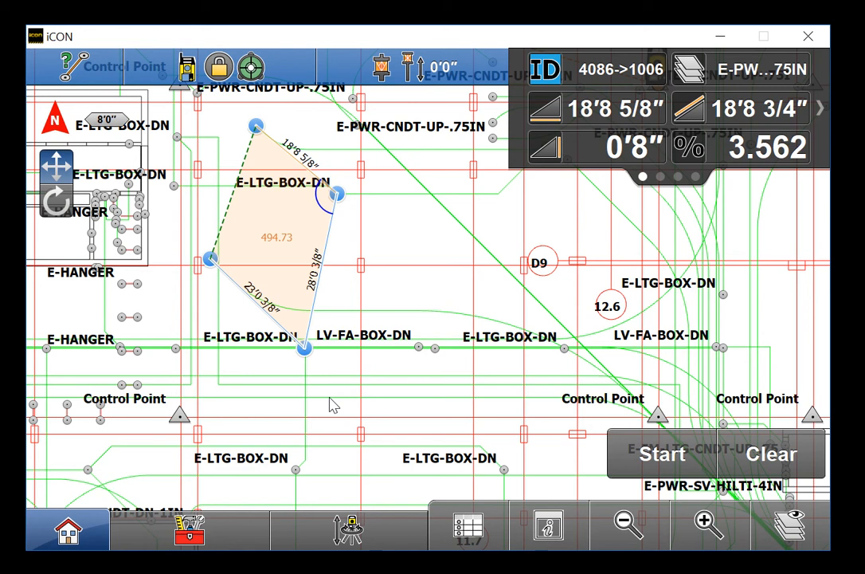
click(188, 525)
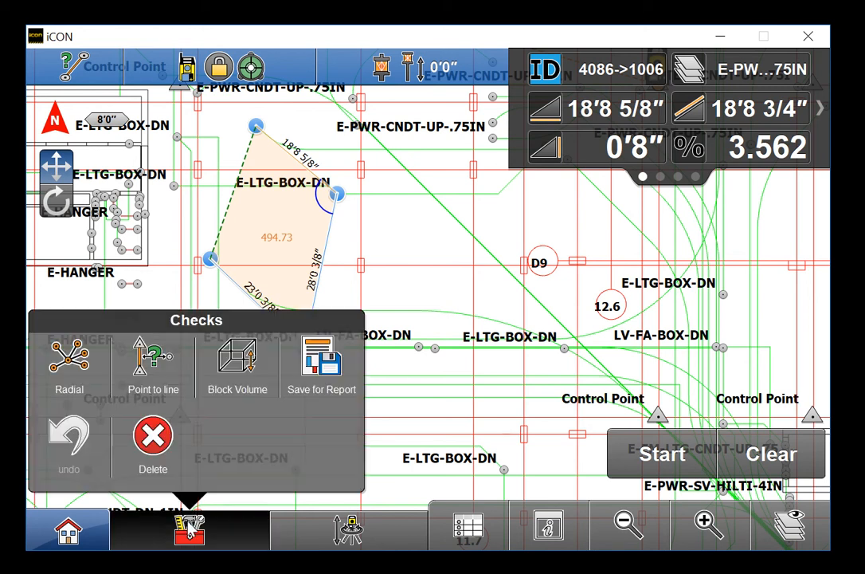
Run a Block Volume check at 2'0" elevation, showing volumes 36.65 and 36.67
click(236, 360)
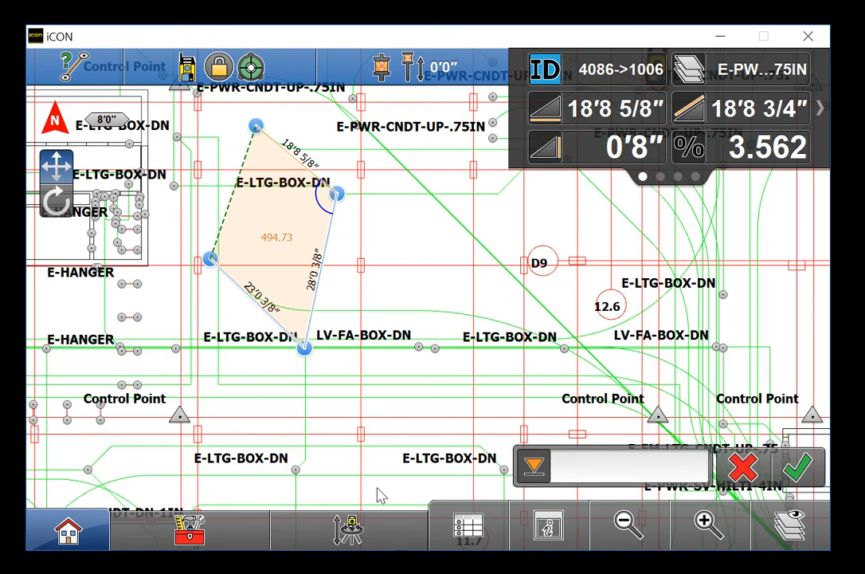
click(590, 464)
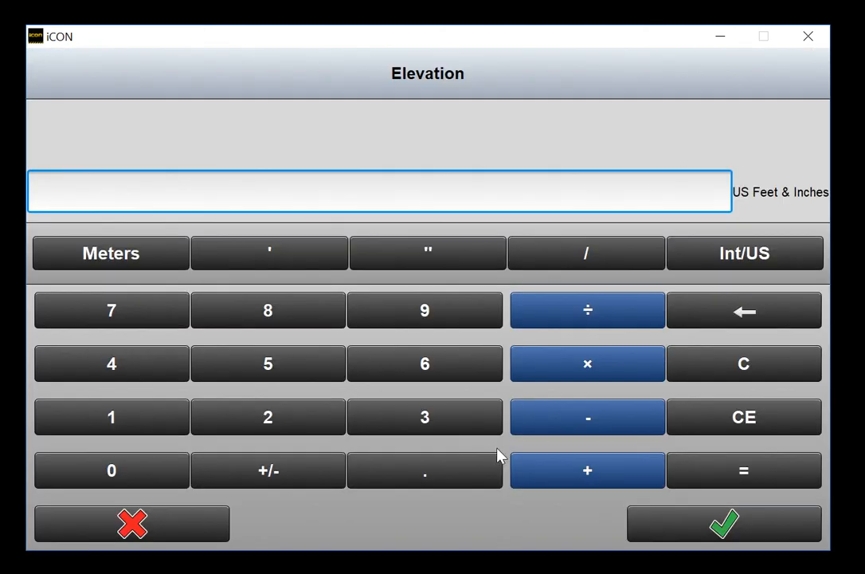
click(271, 263)
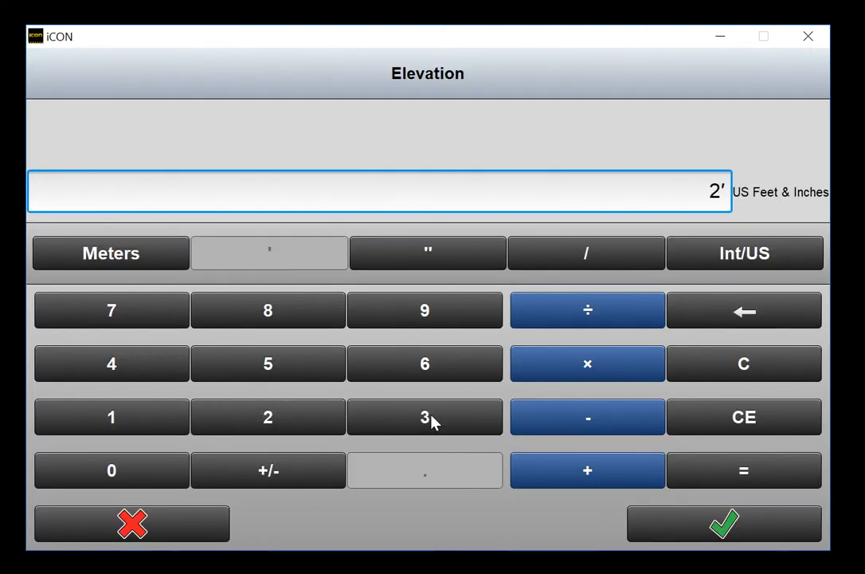
click(674, 522)
click(800, 470)
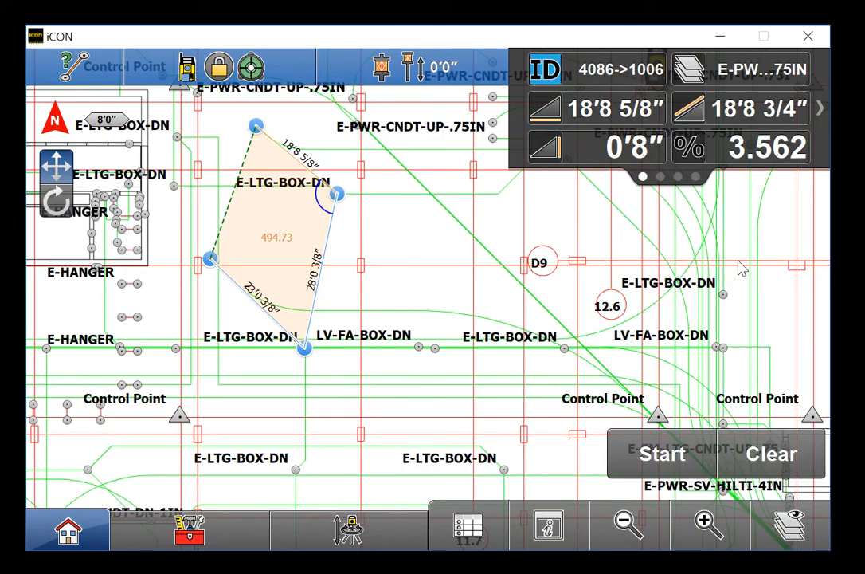
click(763, 128)
click(768, 125)
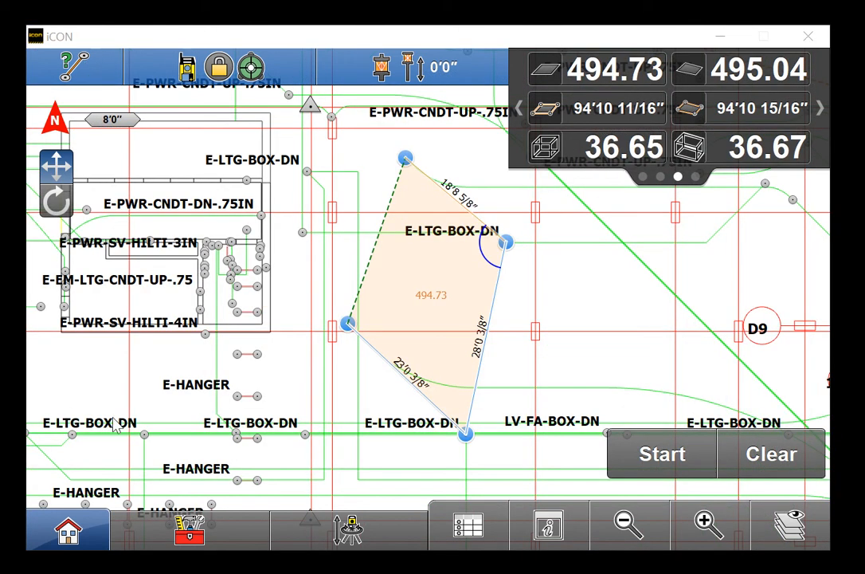
click(190, 527)
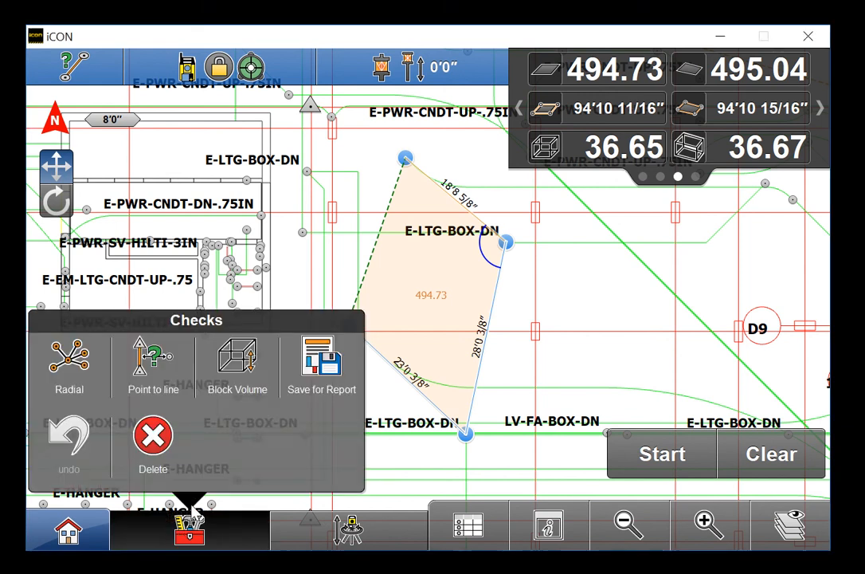
click(326, 366)
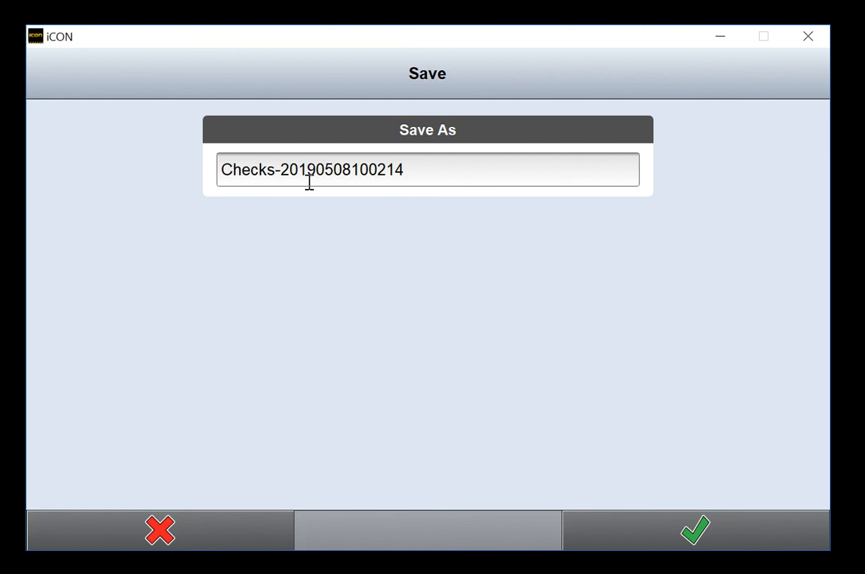
click(666, 532)
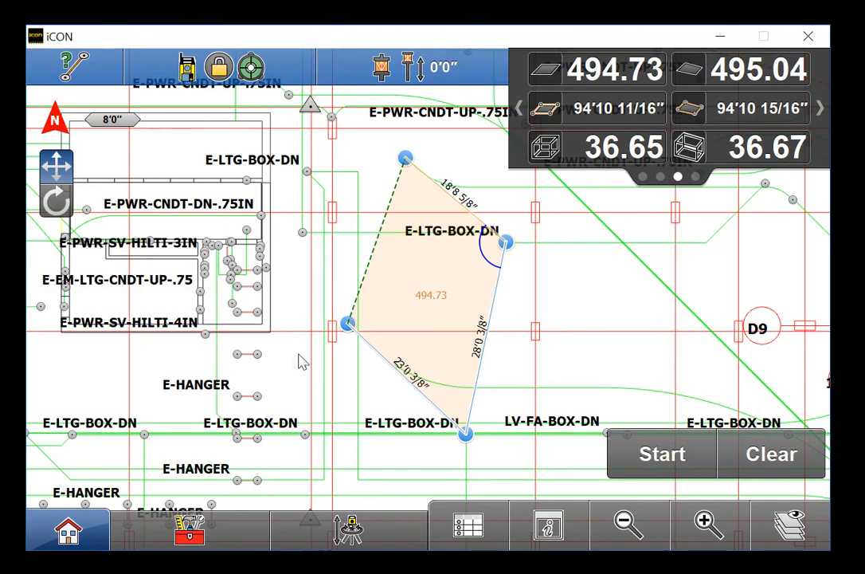
Browse to iCONSimulator > Projects > Default > Reports > screenshots folder and open the saved checks PNG
click(43, 571)
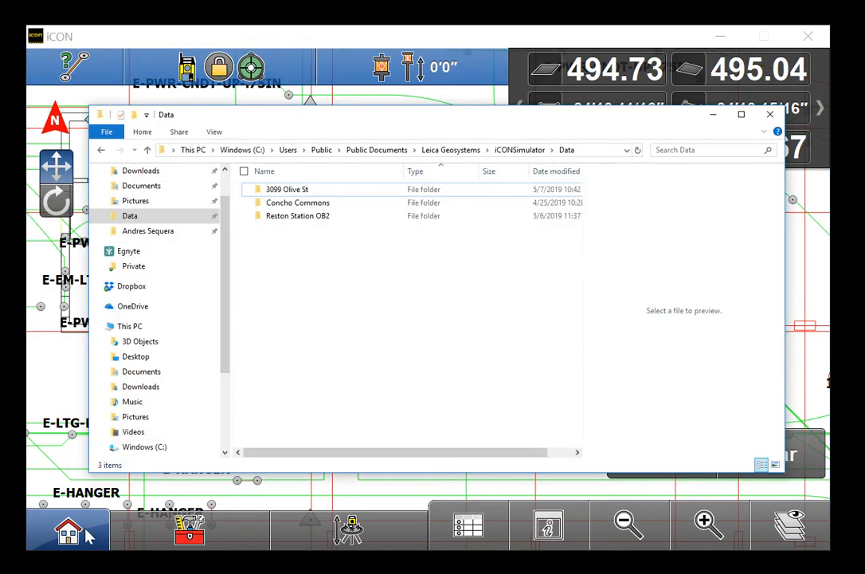
click(519, 151)
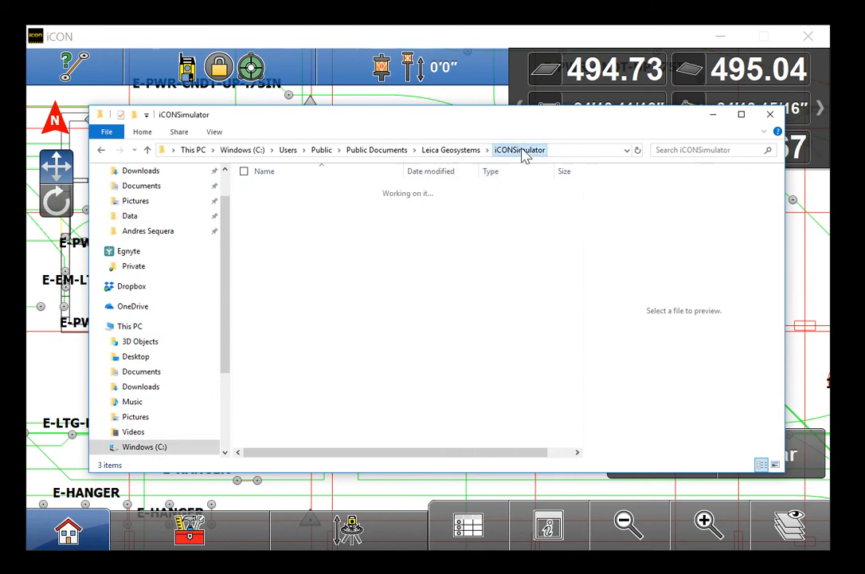
double_click(275, 335)
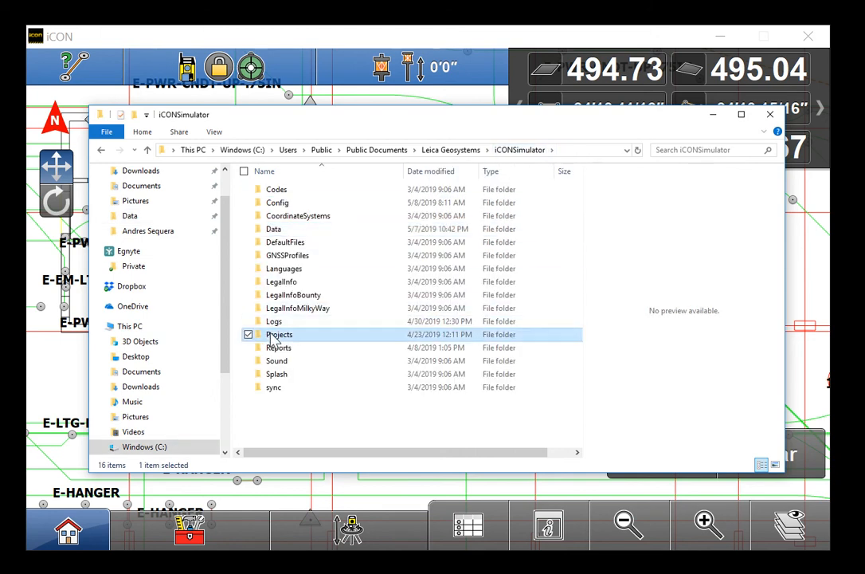
double_click(279, 192)
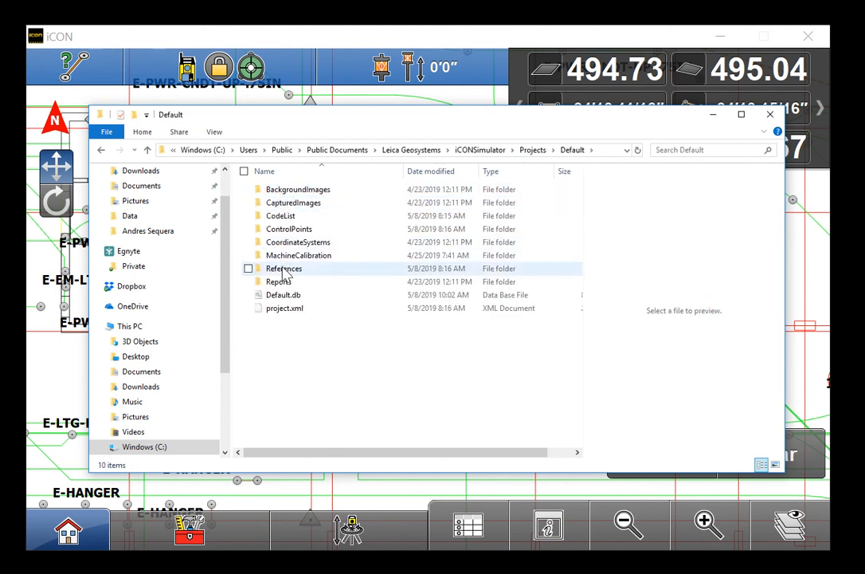
click(278, 285)
double_click(278, 287)
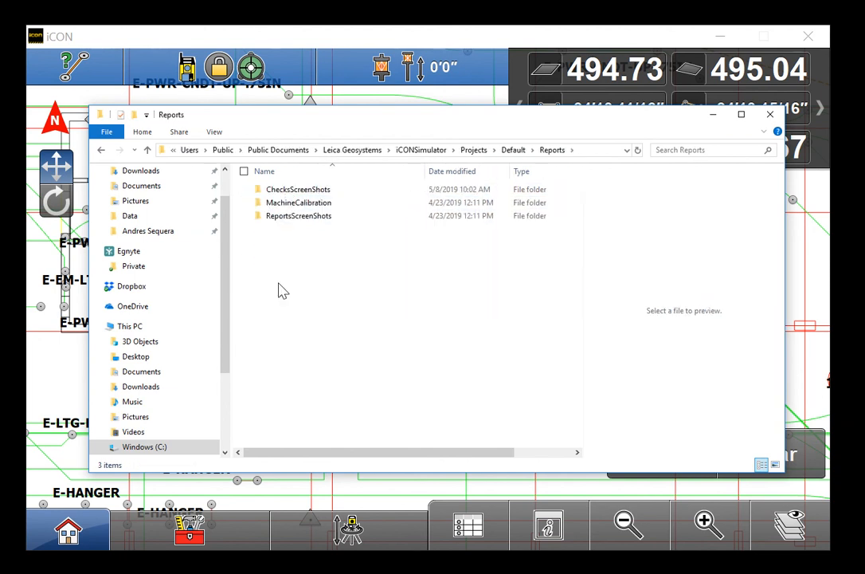
double_click(307, 190)
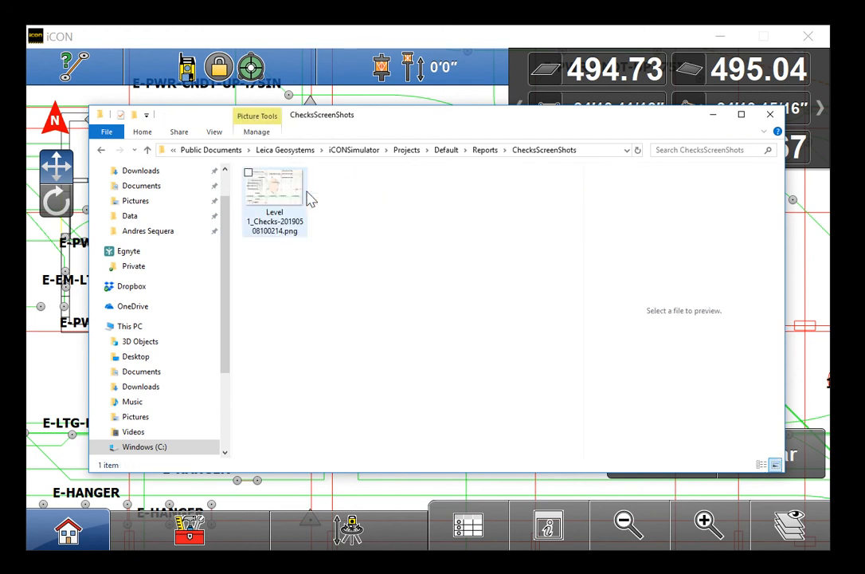
double_click(271, 213)
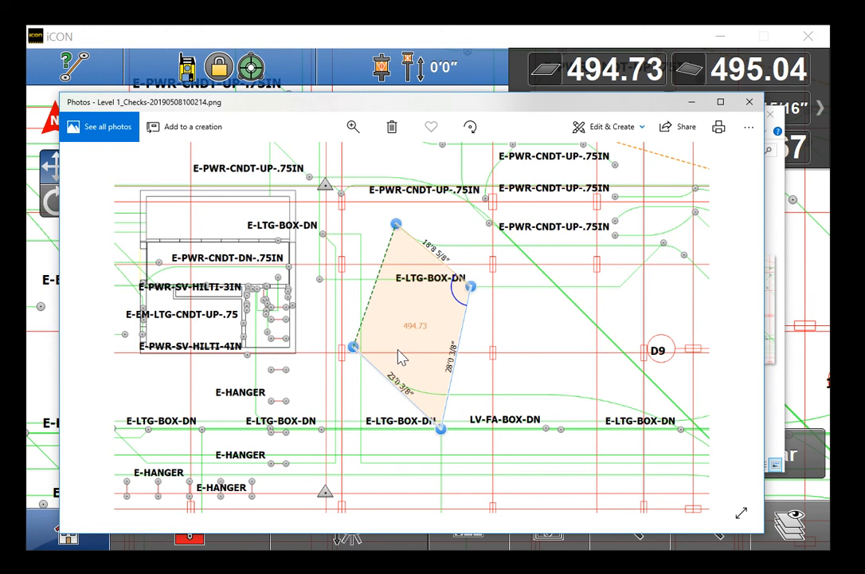
Close the Level 1_Checks-20190508100214.png screenshot after reviewing it
click(749, 104)
Close File Explorer and start a rover measurement from the Checks list
click(769, 110)
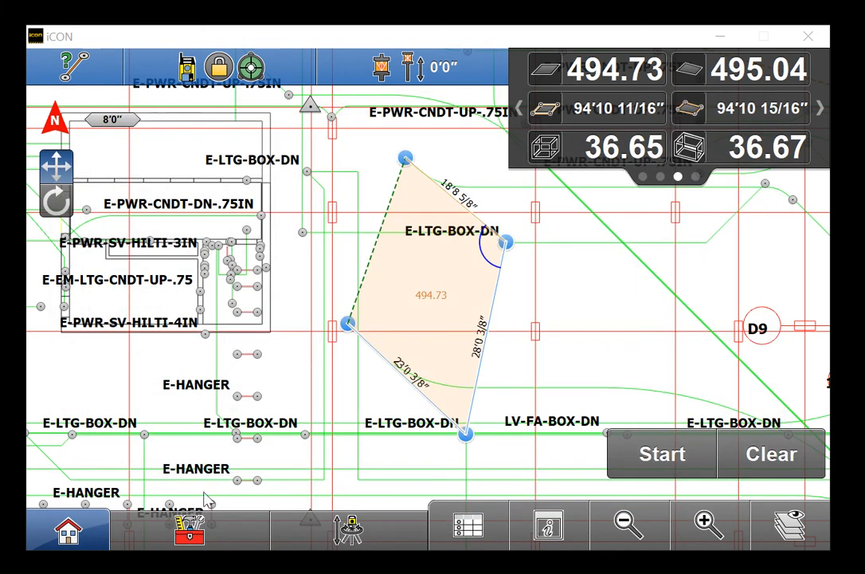
click(188, 534)
click(658, 462)
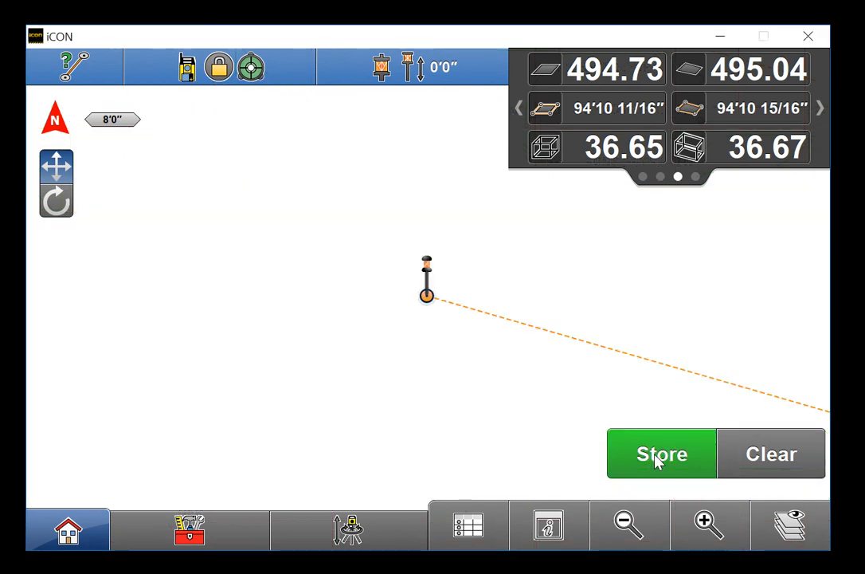
Bring the rover into view and clear the earlier 494.73 polygon check
click(629, 523)
drag(377, 388, 264, 366)
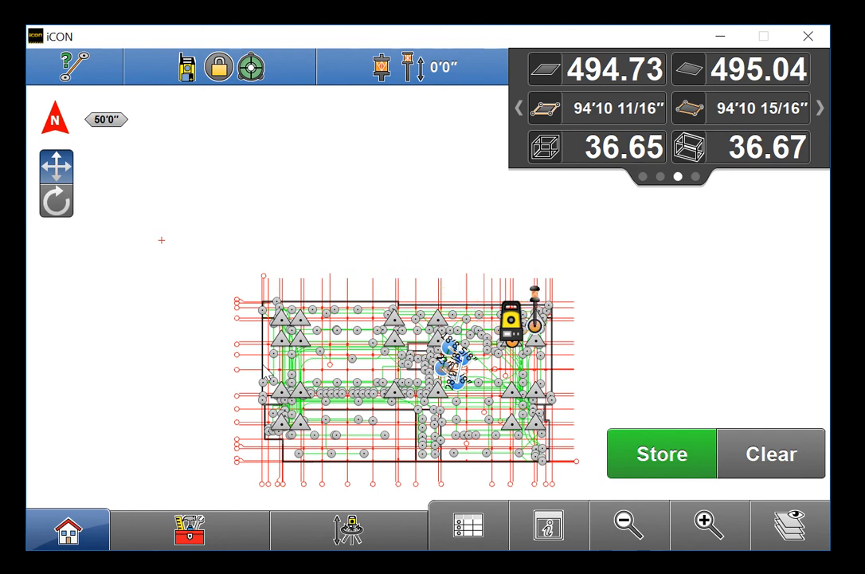
click(709, 523)
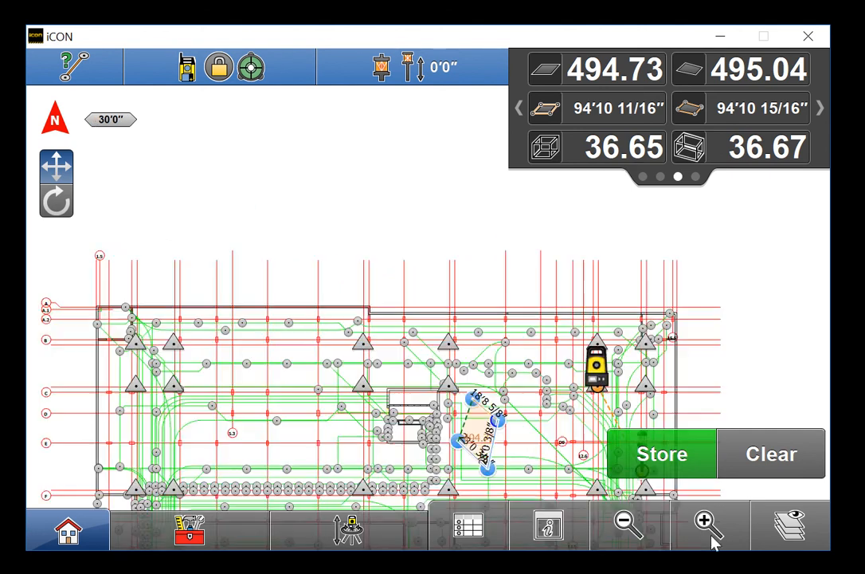
drag(560, 426, 422, 371)
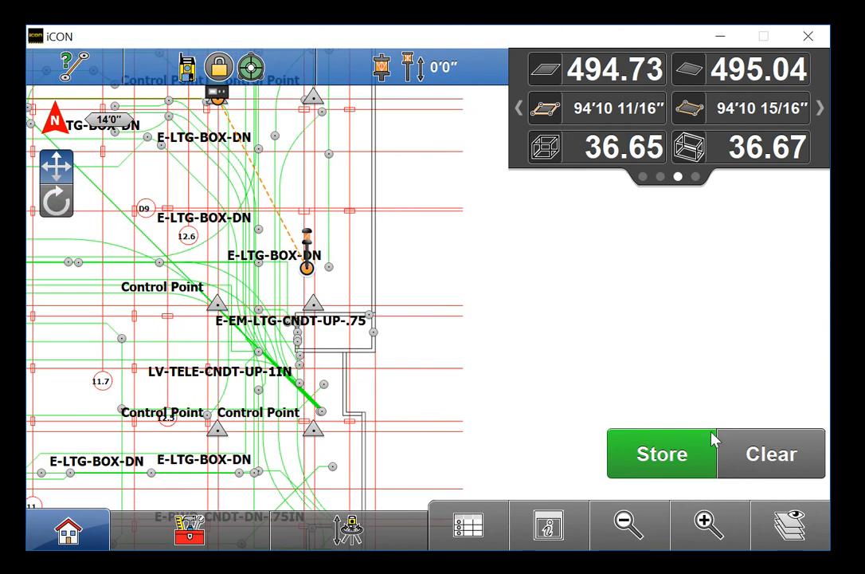
click(786, 448)
drag(411, 309, 405, 436)
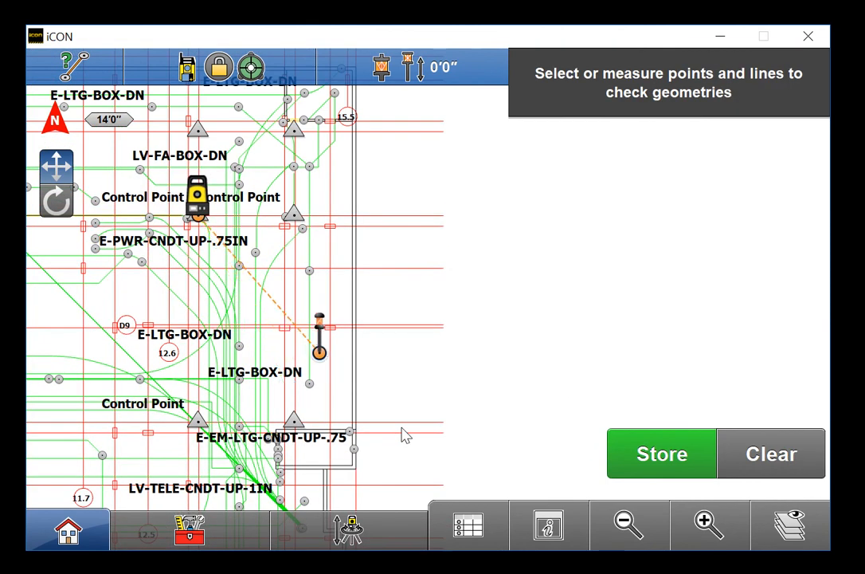
Store the first rover point and page to its ID and coordinates
click(667, 454)
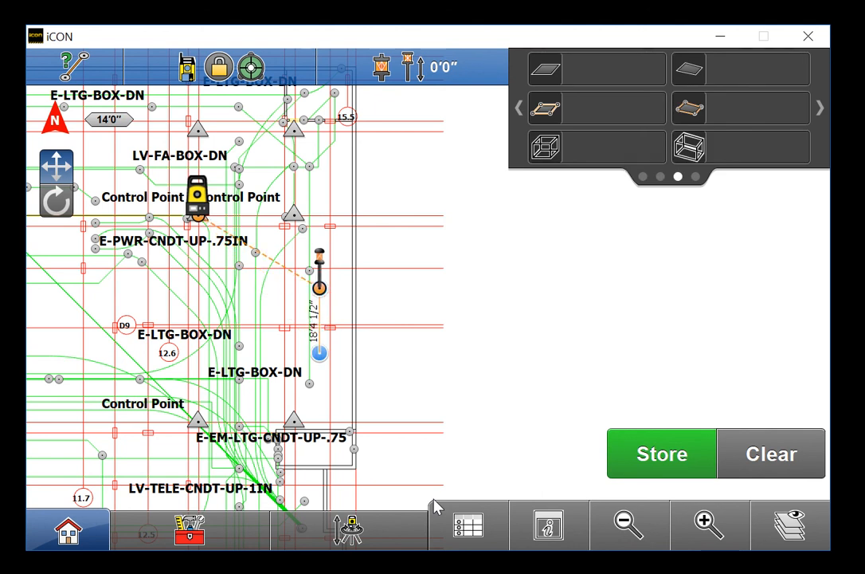
click(808, 149)
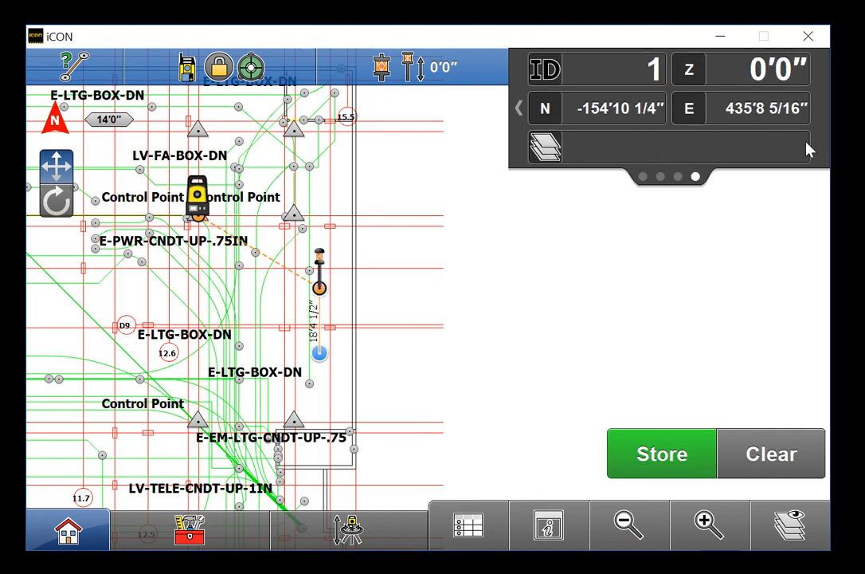
click(807, 149)
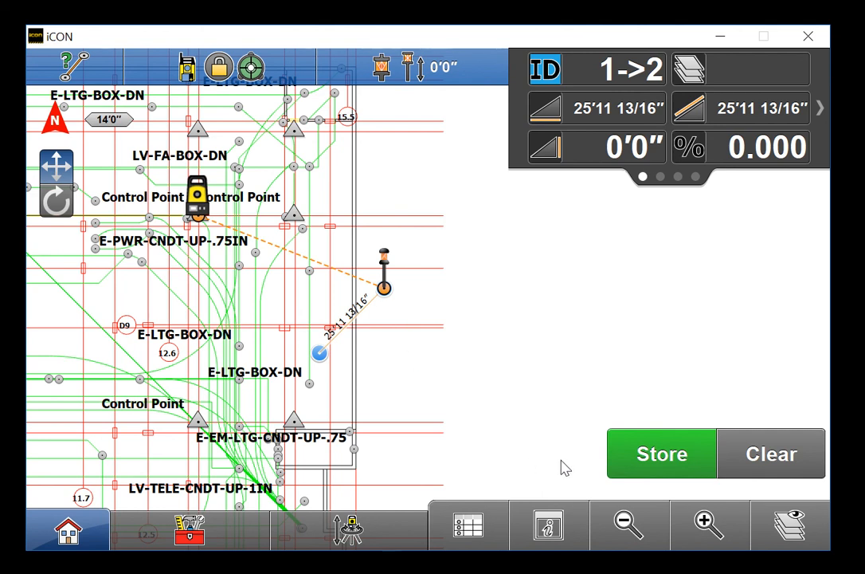
Store two more rover points to close the 253.17 triangle and review its angles, area and distances
click(647, 461)
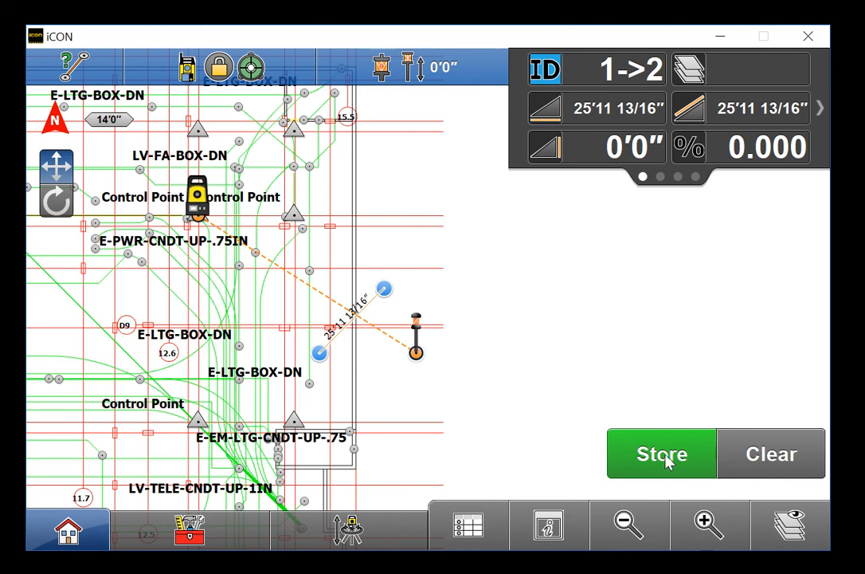
click(668, 456)
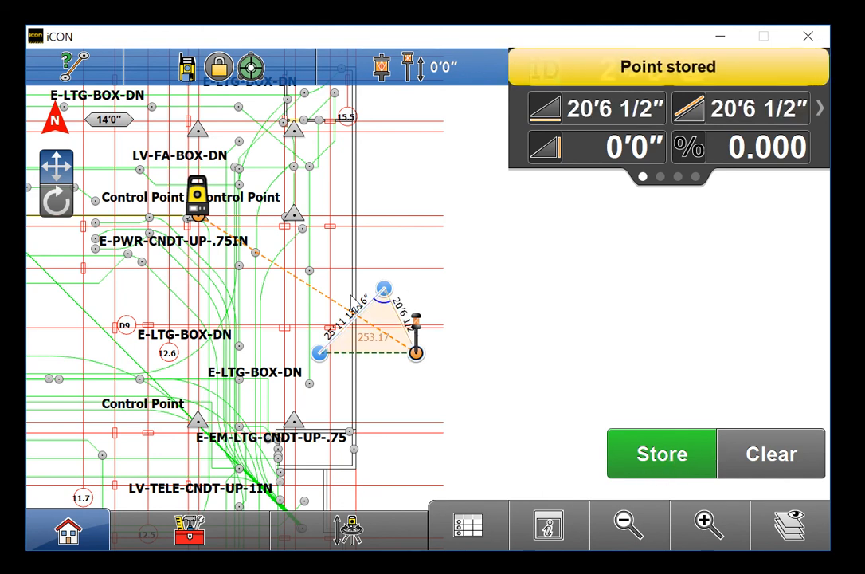
click(813, 113)
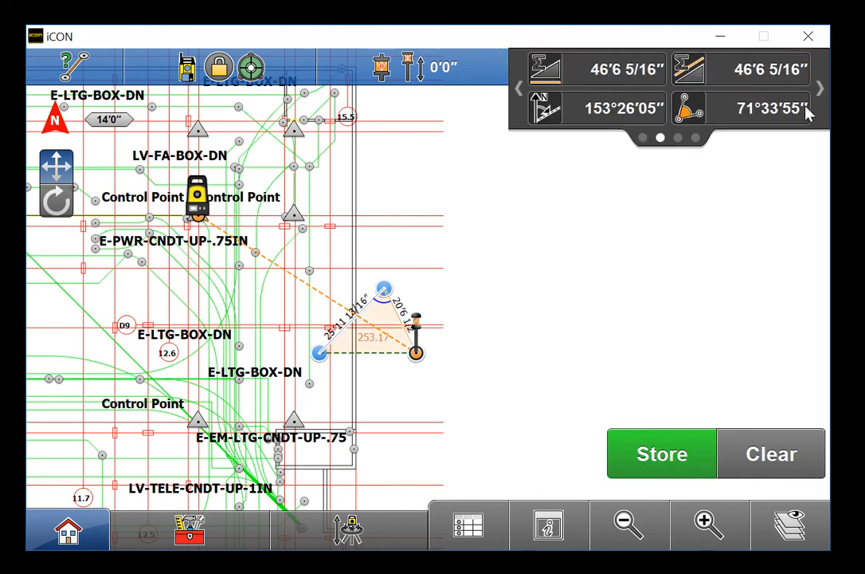
click(808, 106)
click(811, 107)
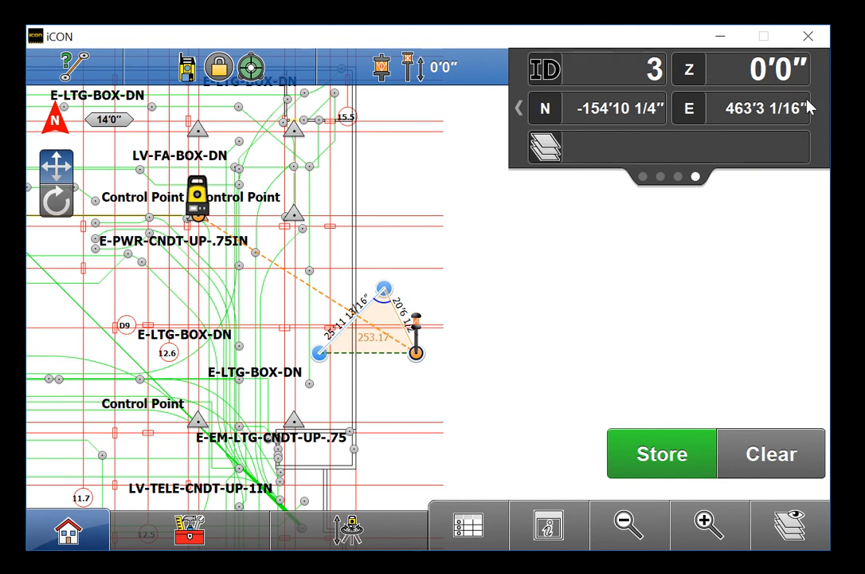
click(811, 107)
click(810, 107)
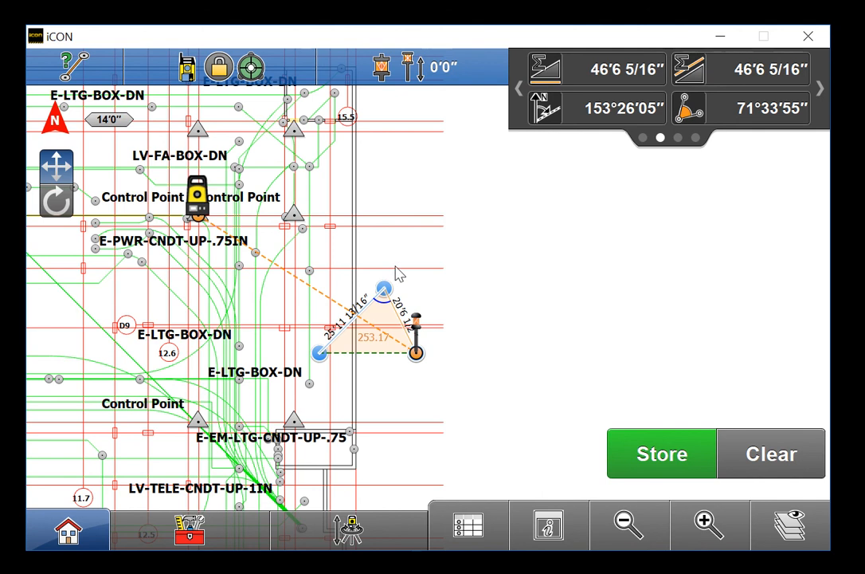
Run a Block Volume check on the triangle at 2'0" elevation, giving a volume of 18.75
click(218, 533)
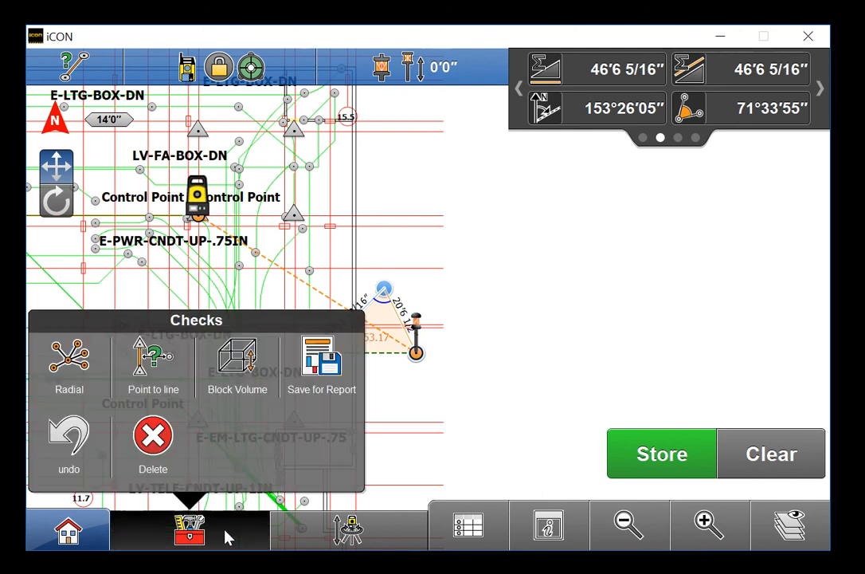
click(236, 365)
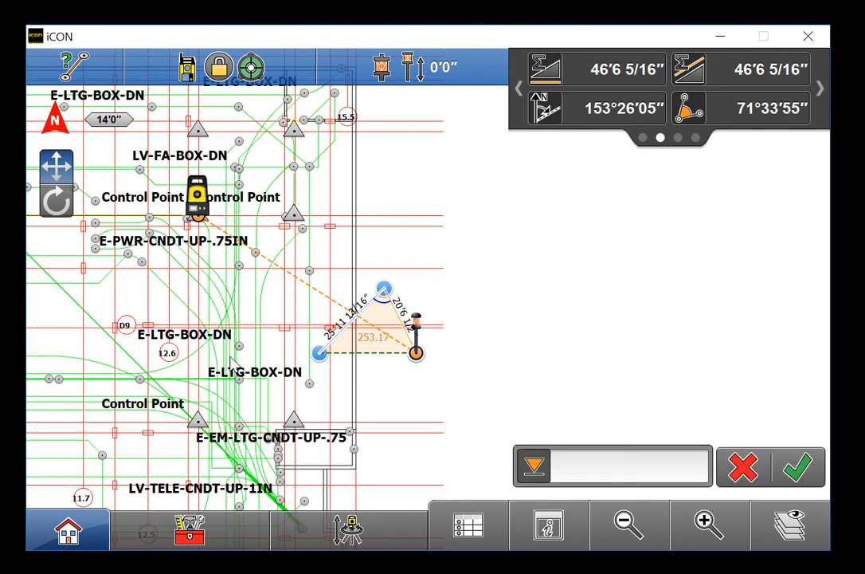
click(572, 463)
click(259, 411)
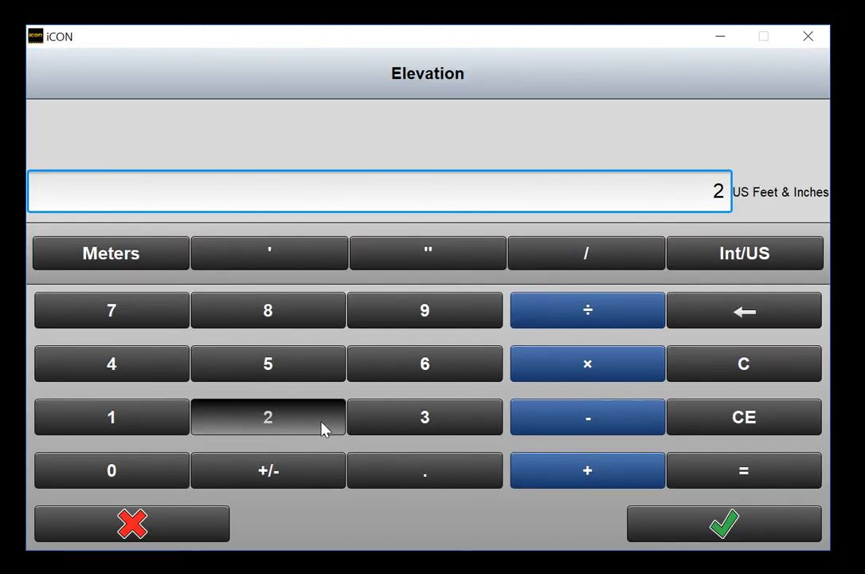
click(667, 522)
click(784, 118)
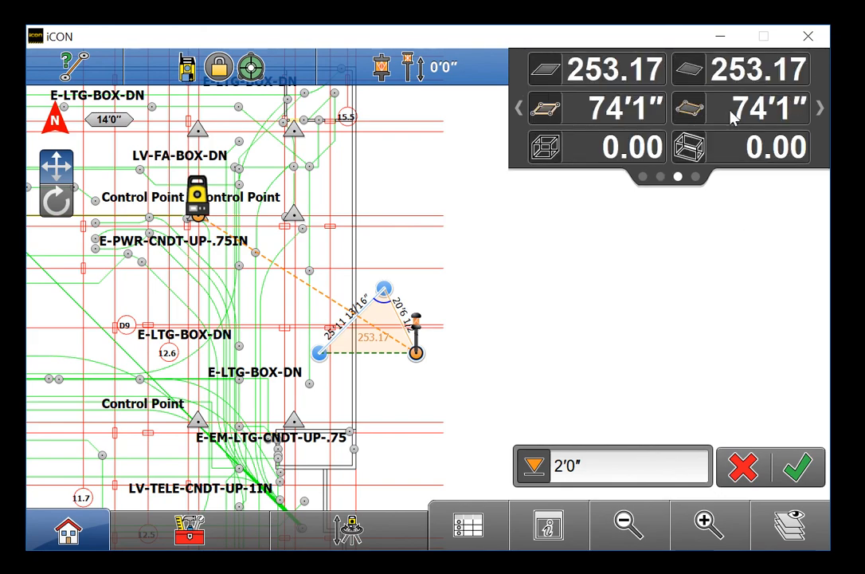
click(801, 468)
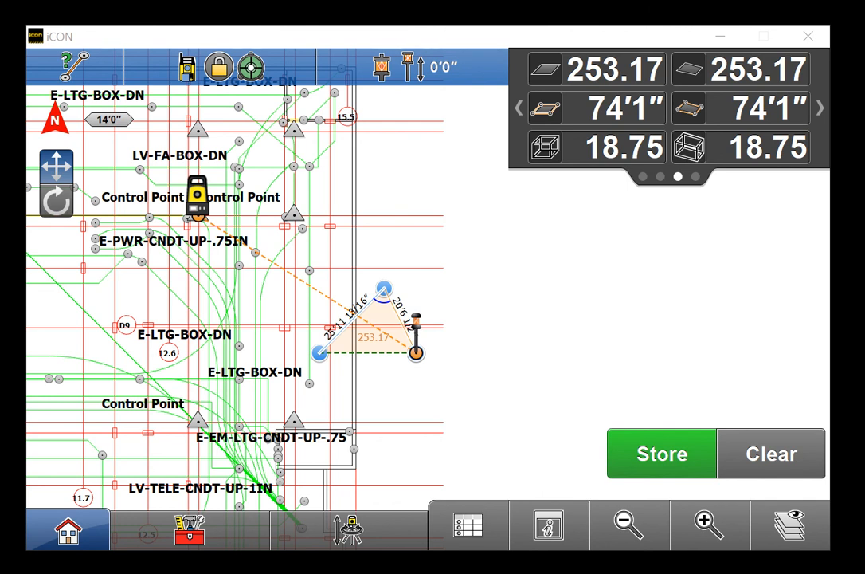
Delete all three triangle points with the Toolbox Delete tool and confirm
click(195, 532)
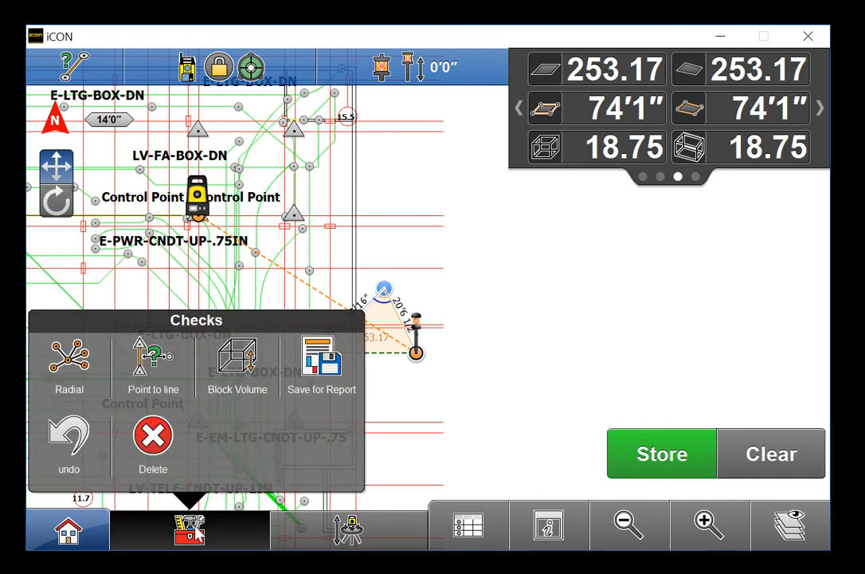
click(153, 436)
click(384, 288)
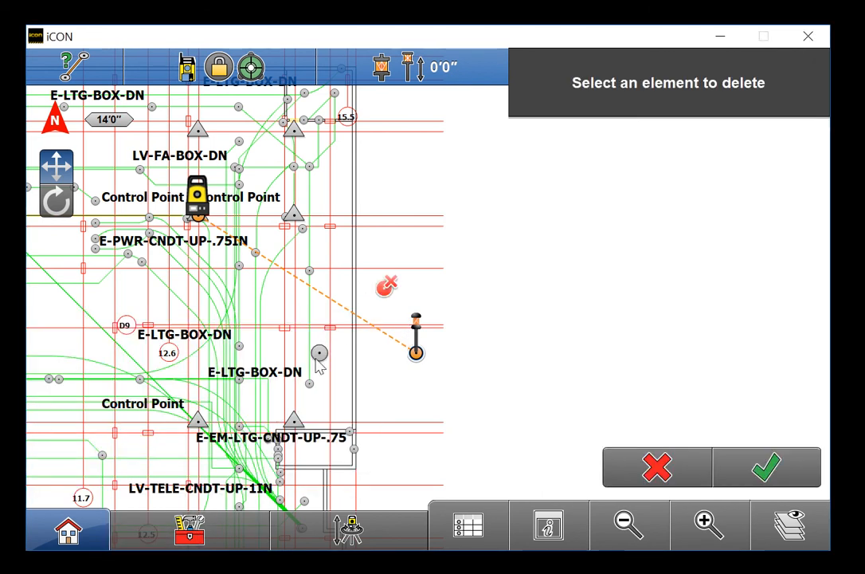
click(322, 354)
click(417, 354)
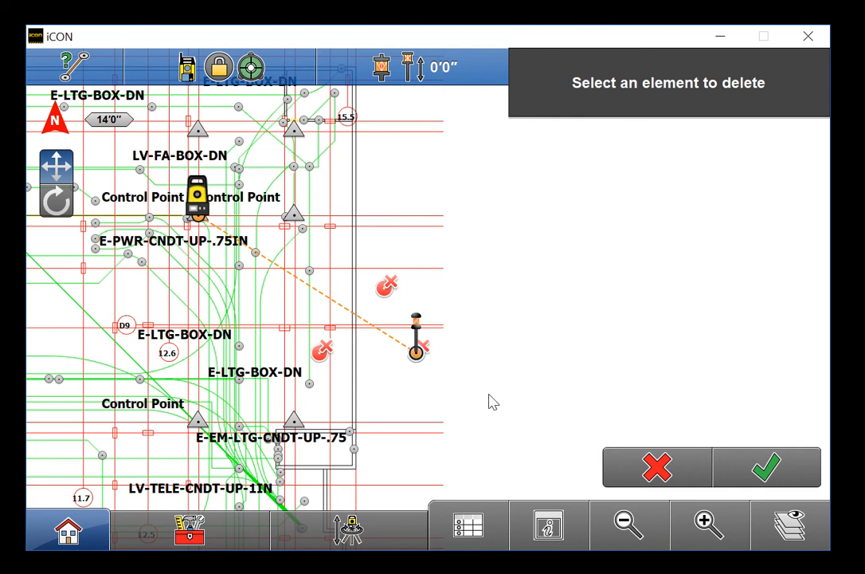
click(767, 470)
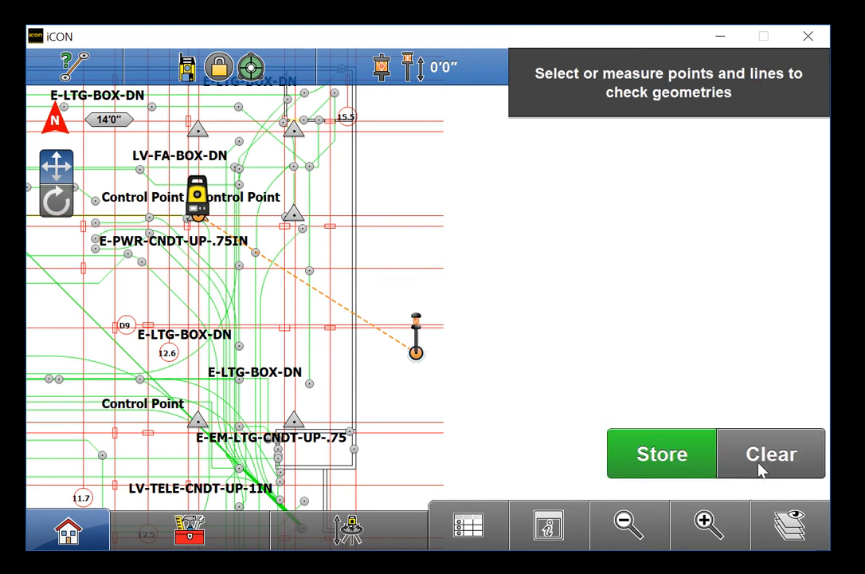